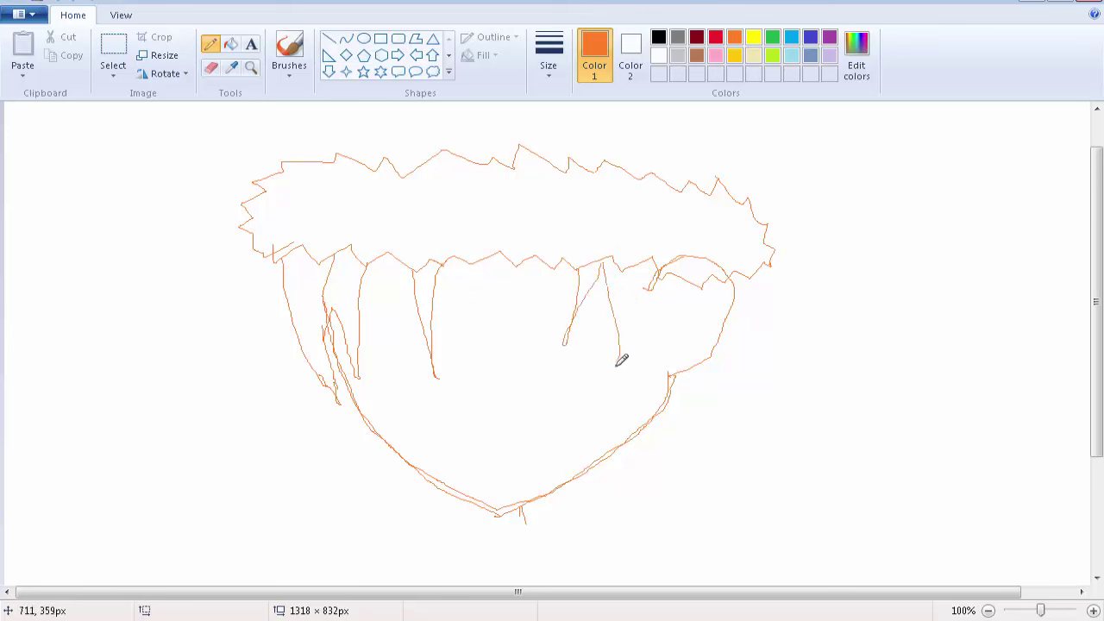
{"action": "key", "text": "ctrl+z"}
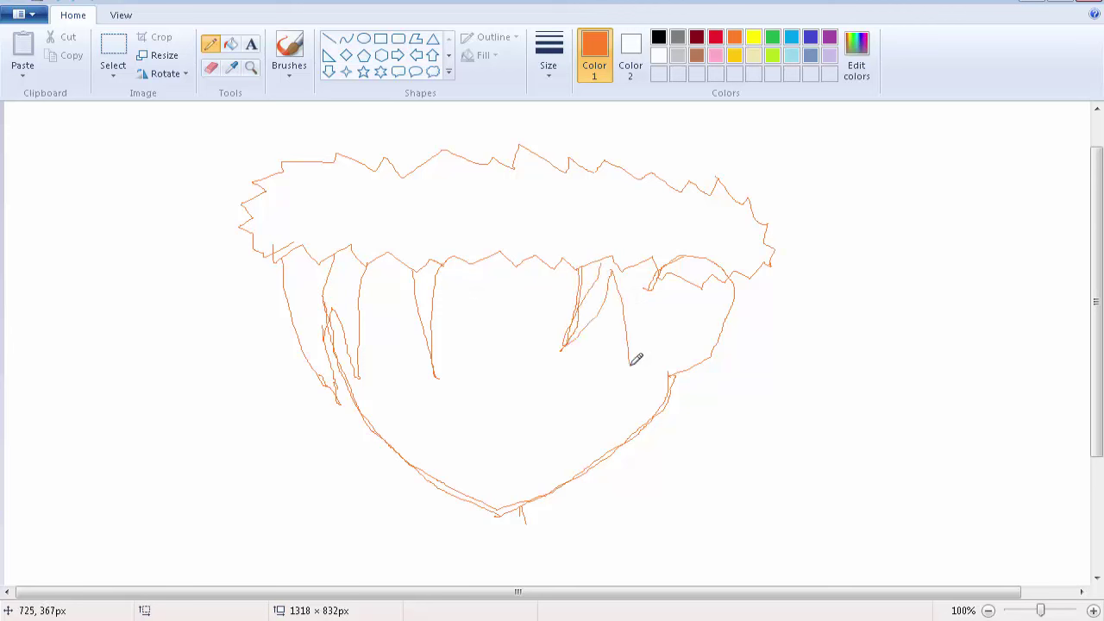
{"action": "key", "text": "ctrl+z"}
{"action": "left_click_drag", "start_coordinate": [653, 268], "coordinate": [665, 375]}
{"action": "key", "text": "ctrl+z"}
{"action": "mouse_move", "coordinate": [643, 256]}
{"action": "left_mouse_down"}
{"action": "mouse_move", "coordinate": [667, 356]}
{"action": "mouse_move", "coordinate": [658, 424]}
{"action": "left_mouse_up"}
{"action": "key", "text": "ctrl+z"}
{"action": "left_click_drag", "start_coordinate": [642, 269], "coordinate": [656, 452]}
{"action": "key", "text": "ctrl+z"}
{"action": "key", "text": "ctrl+z"}
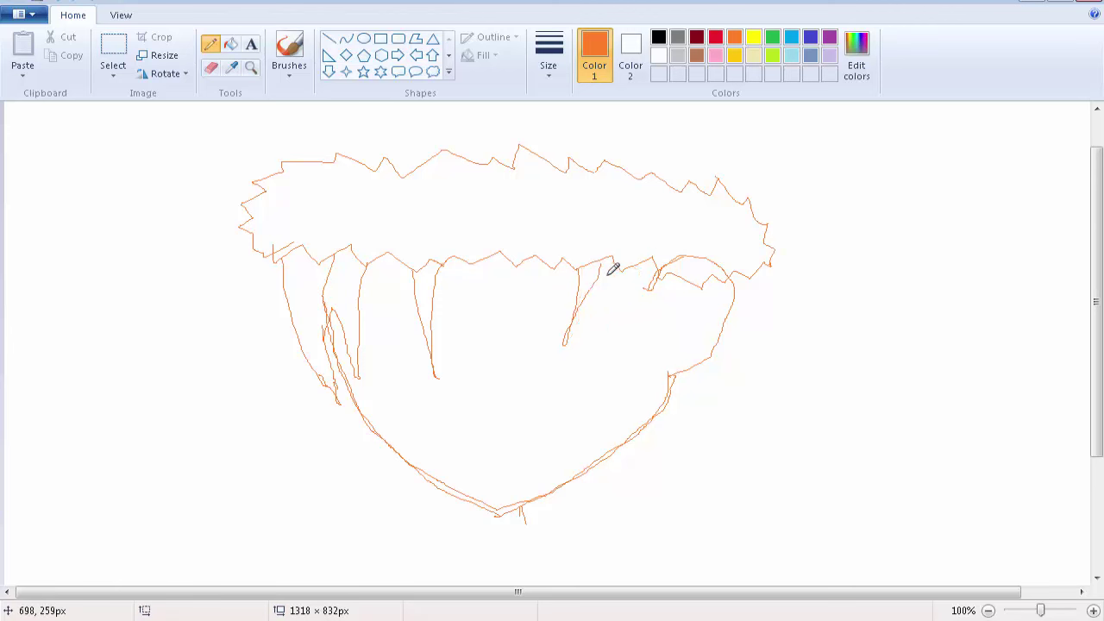
{"action": "key", "text": "ctrl+z"}
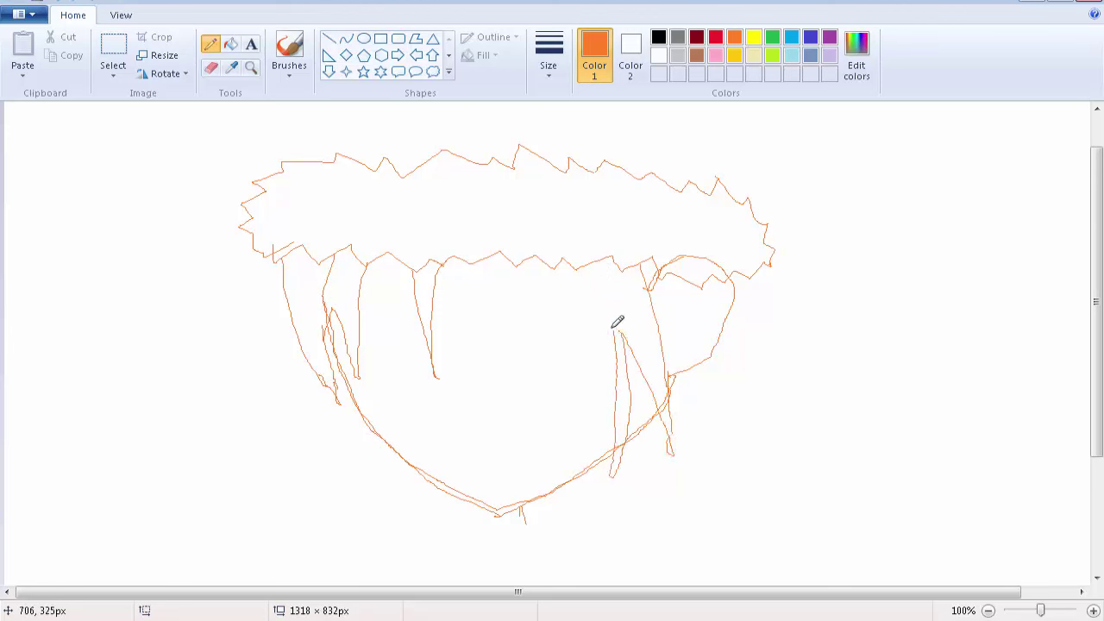
- Sketch the long pointed hair strands over the right side of the face and a short neck line under the chin
{"action": "key", "text": "ctrl+z"}
{"action": "left_click_drag", "start_coordinate": [567, 266], "coordinate": [634, 481]}
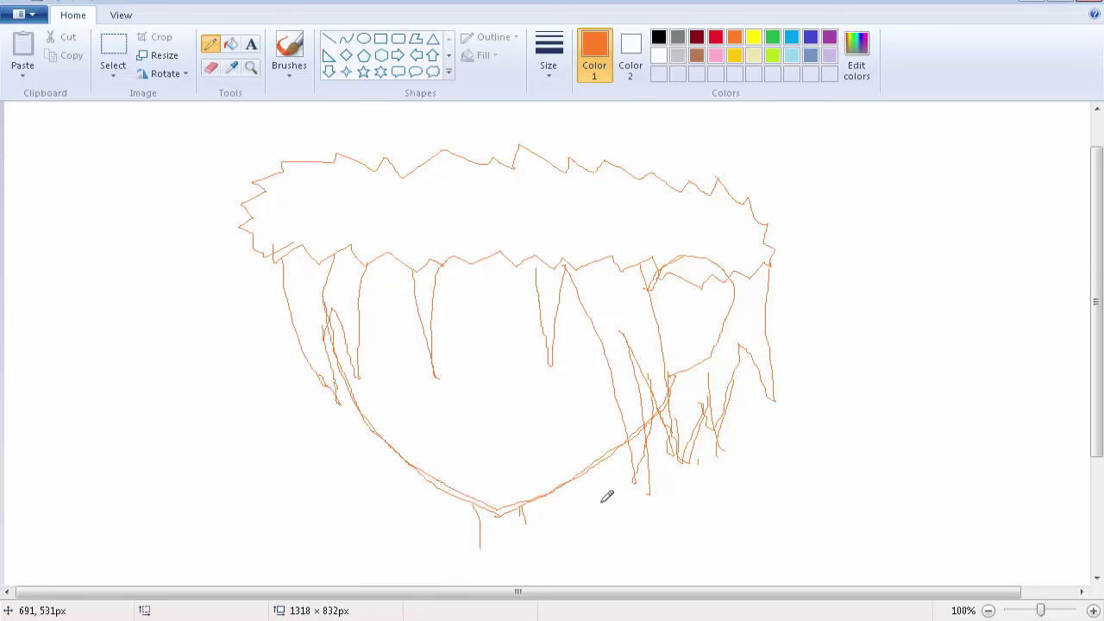
{"action": "left_click_drag", "start_coordinate": [516, 545], "coordinate": [516, 511]}
- Sketch the curved neckline below the chin, the two front edges running down from it, and the collar curve sweeping up to the right shoulder
{"action": "scroll", "coordinate": [430, 444], "scroll_direction": "down", "scroll_amount": 3}
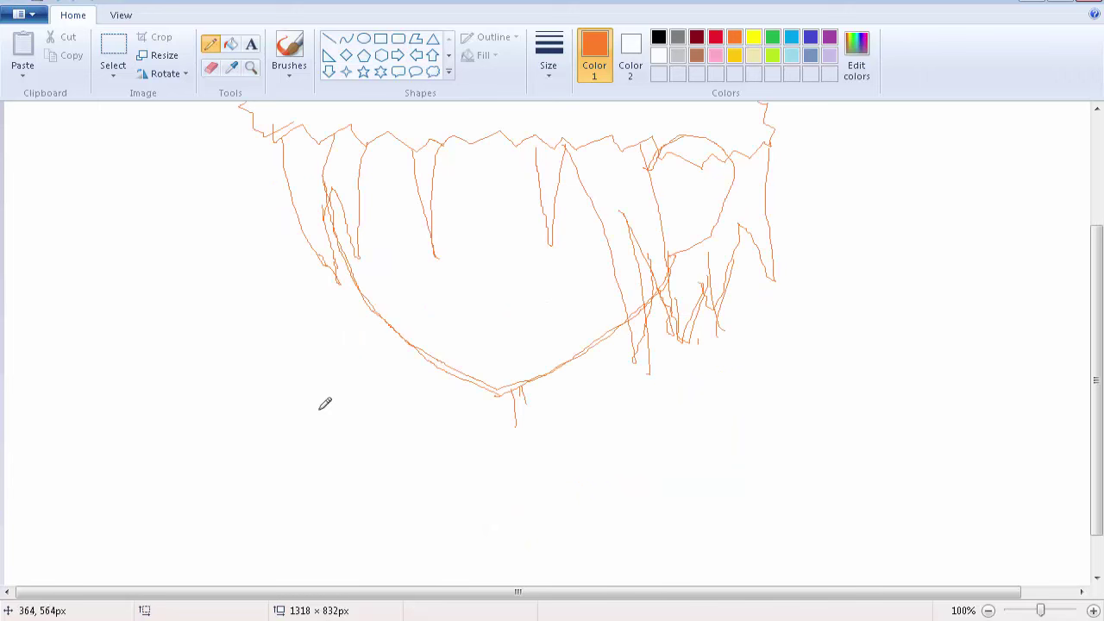
{"action": "mouse_move", "coordinate": [393, 413]}
{"action": "left_mouse_down"}
{"action": "mouse_move", "coordinate": [510, 385]}
{"action": "mouse_move", "coordinate": [616, 415]}
{"action": "left_mouse_up"}
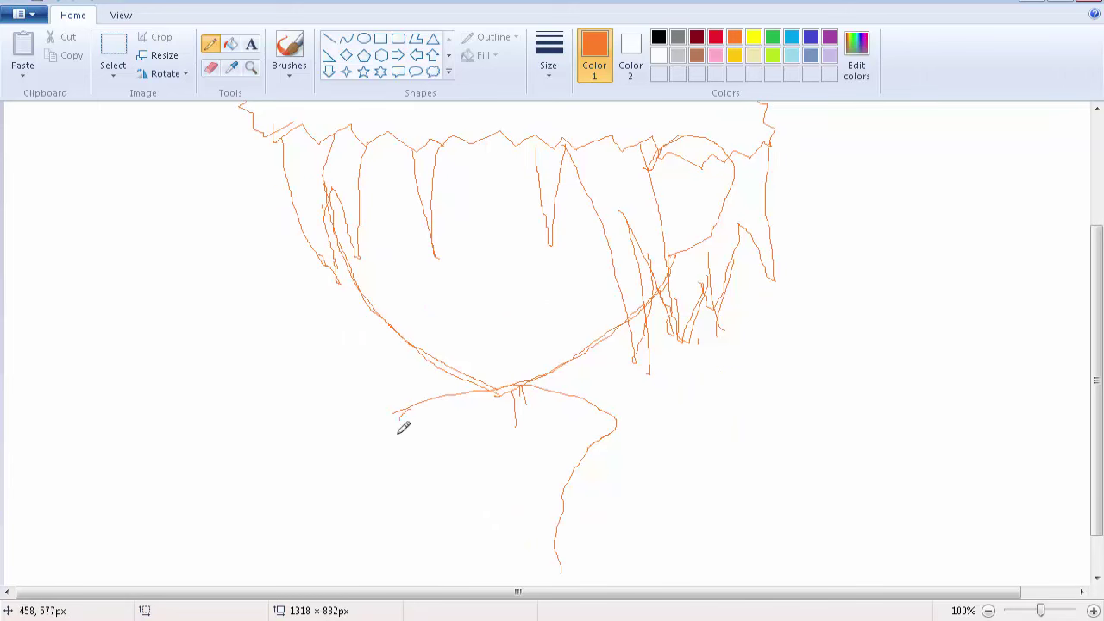
{"action": "left_click_drag", "start_coordinate": [398, 423], "coordinate": [411, 579]}
{"action": "left_click_drag", "start_coordinate": [616, 422], "coordinate": [746, 380]}
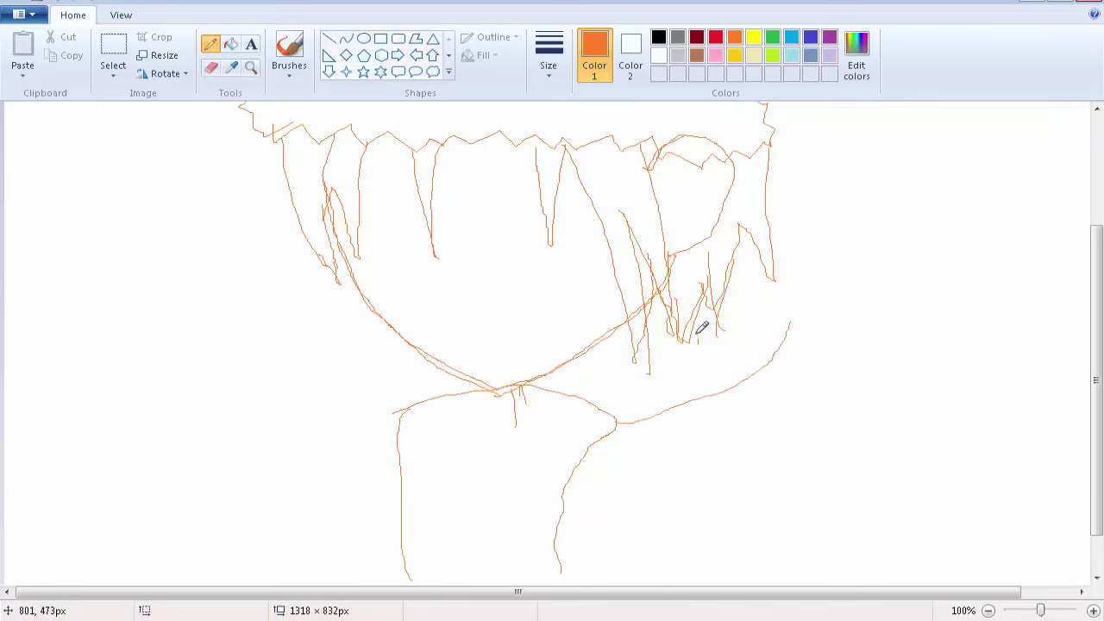
{"action": "scroll", "coordinate": [725, 384], "scroll_direction": "up", "scroll_amount": 3}
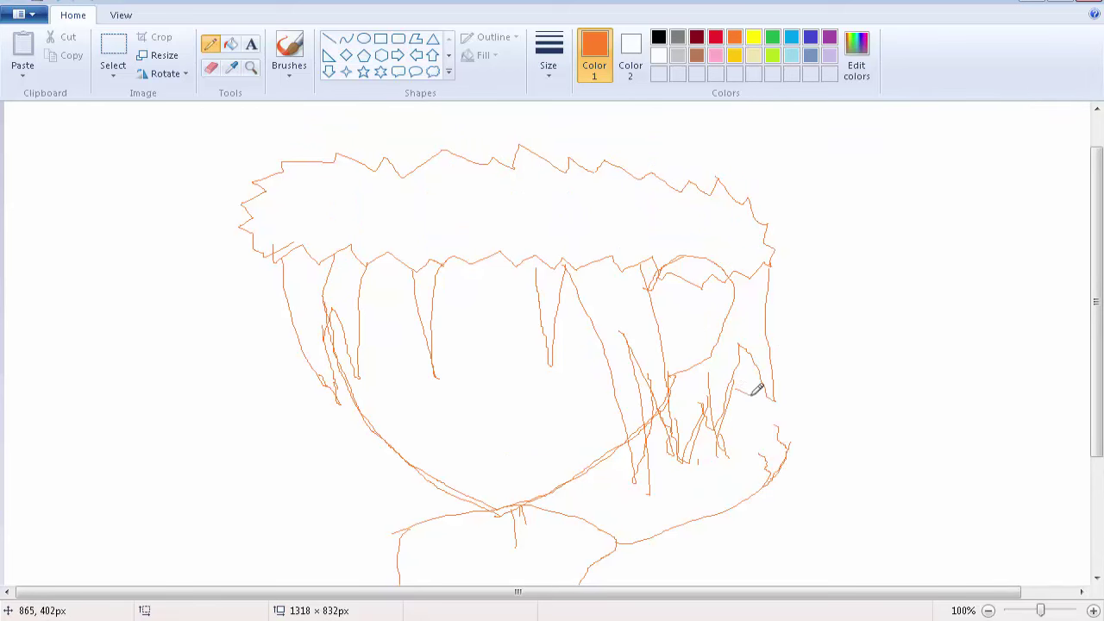
- Sketch the collar on the left shoulder and the layered sleeve below it, joining the left front edge
{"action": "scroll", "coordinate": [863, 428], "scroll_direction": "down", "scroll_amount": 4}
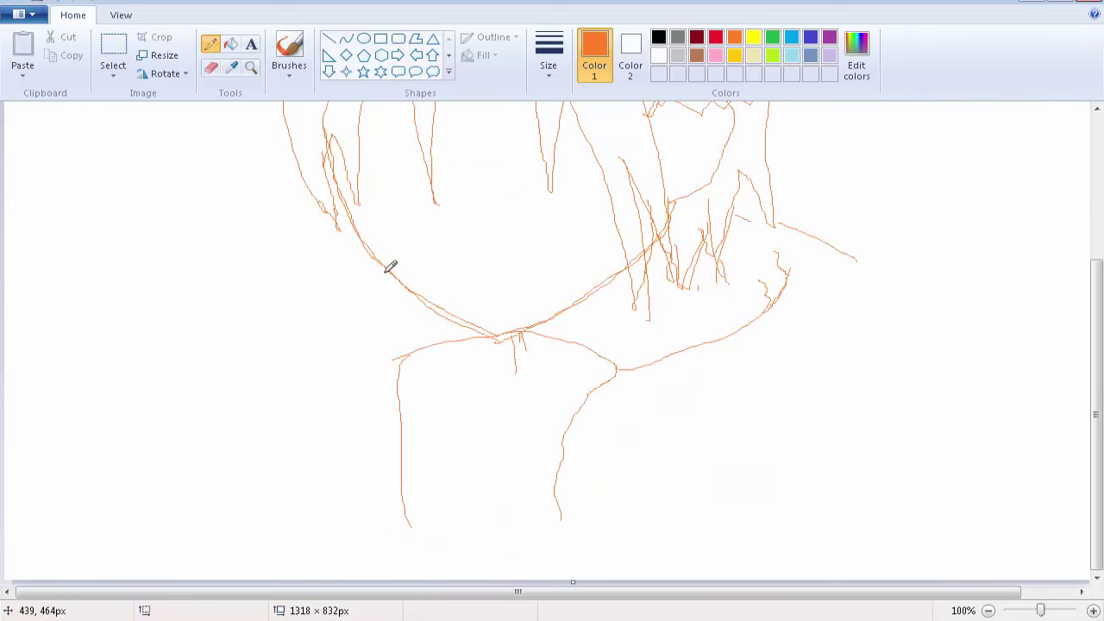
{"action": "mouse_move", "coordinate": [321, 275]}
{"action": "left_mouse_down"}
{"action": "mouse_move", "coordinate": [289, 327]}
{"action": "mouse_move", "coordinate": [396, 365]}
{"action": "left_mouse_up"}
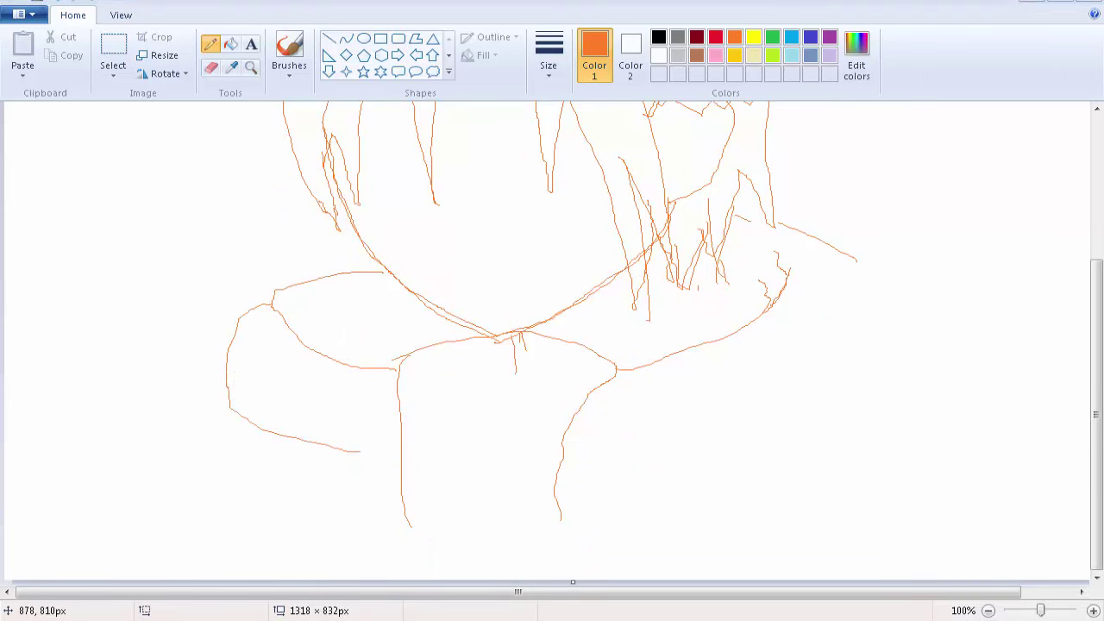
{"action": "mouse_move", "coordinate": [229, 402]}
{"action": "left_mouse_down"}
{"action": "mouse_move", "coordinate": [202, 455]}
{"action": "mouse_move", "coordinate": [293, 507]}
{"action": "mouse_move", "coordinate": [411, 525]}
{"action": "left_mouse_up"}
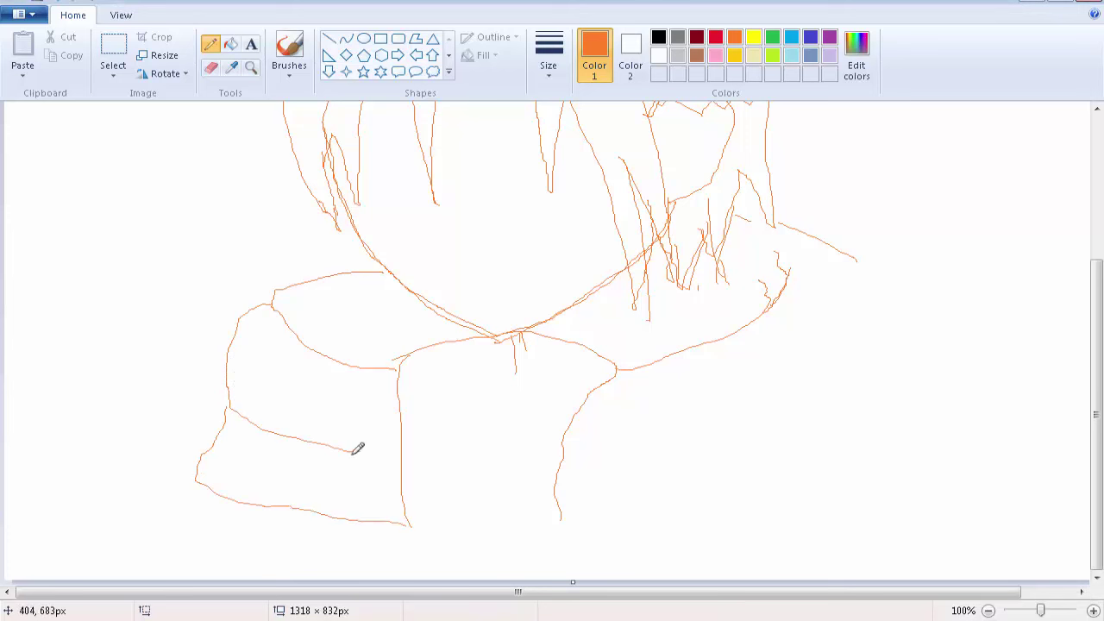
- Sketch two fold lines across the right side of the torso and the raised arm and sleeve outlines extending to the right
{"action": "left_click_drag", "start_coordinate": [557, 485], "coordinate": [749, 426]}
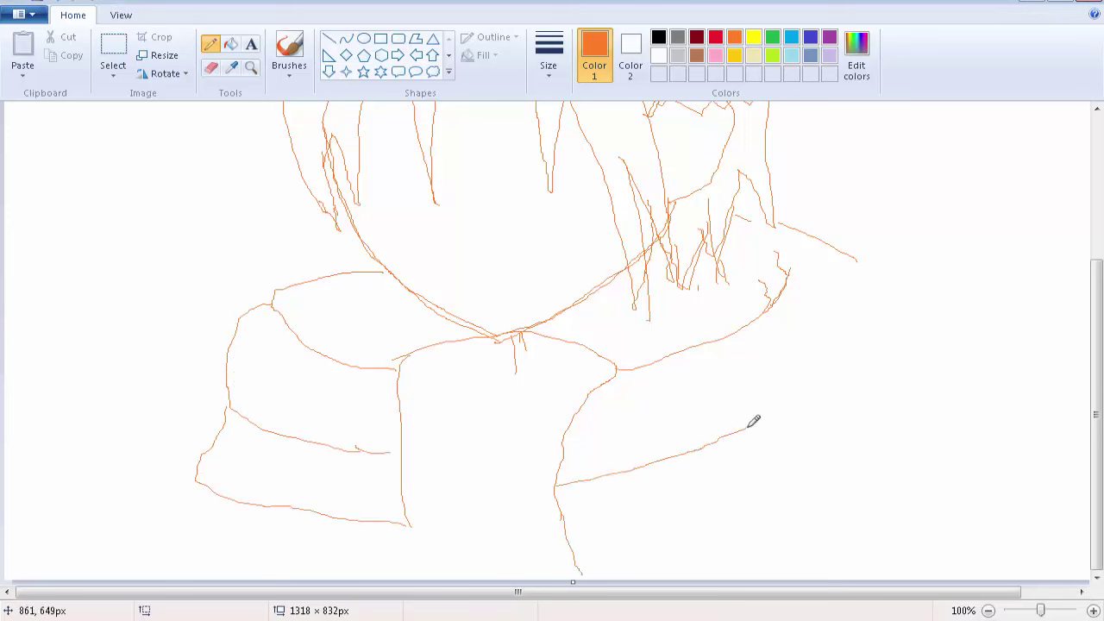
{"action": "left_click_drag", "start_coordinate": [572, 542], "coordinate": [755, 482]}
{"action": "mouse_move", "coordinate": [911, 248]}
{"action": "left_mouse_down"}
{"action": "mouse_move", "coordinate": [854, 285]}
{"action": "mouse_move", "coordinate": [696, 570]}
{"action": "left_mouse_up"}
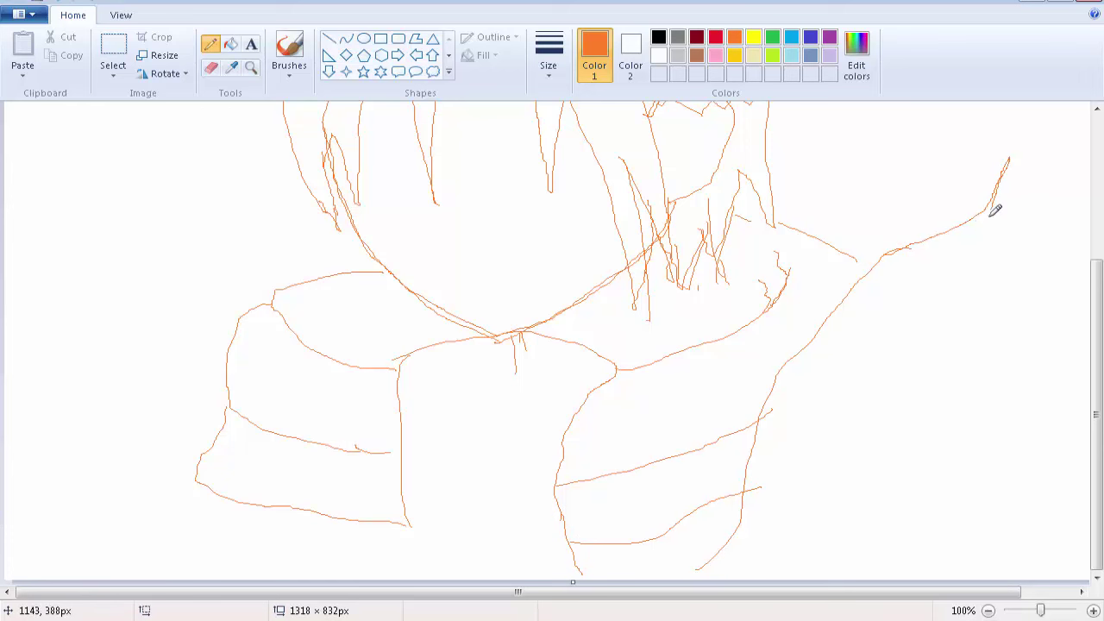
{"action": "mouse_move", "coordinate": [990, 214]}
{"action": "left_mouse_down"}
{"action": "mouse_move", "coordinate": [846, 433]}
{"action": "mouse_move", "coordinate": [1068, 333]}
{"action": "left_mouse_up"}
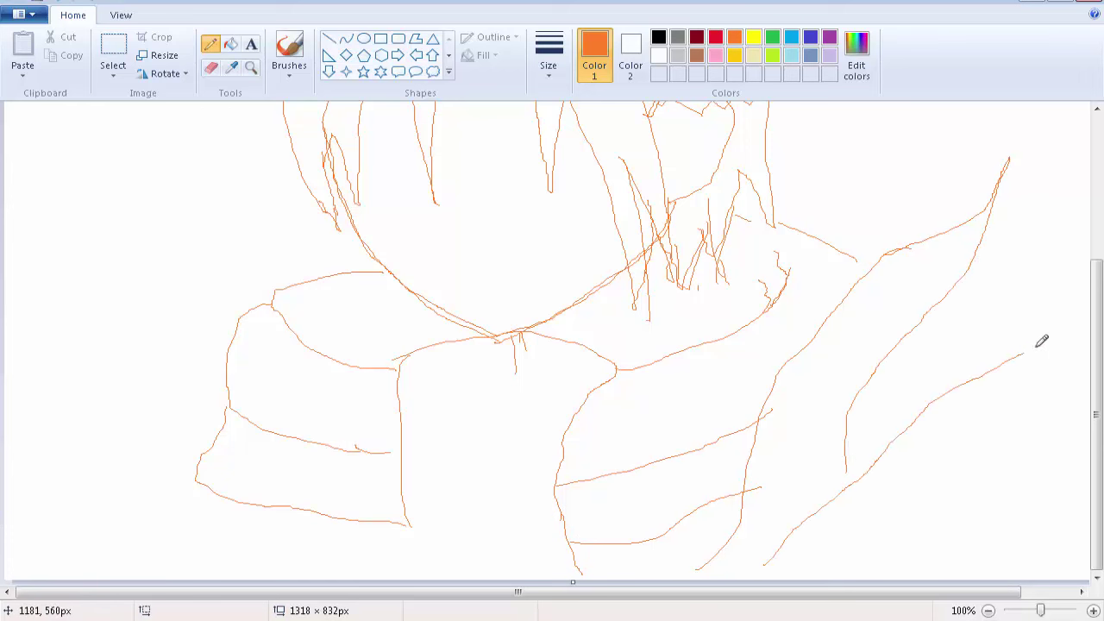
- Sketch the hat's two sides rising from the fur trim and a raised hand with a pointing finger left of the face
{"action": "scroll", "coordinate": [489, 463], "scroll_direction": "up", "scroll_amount": 3}
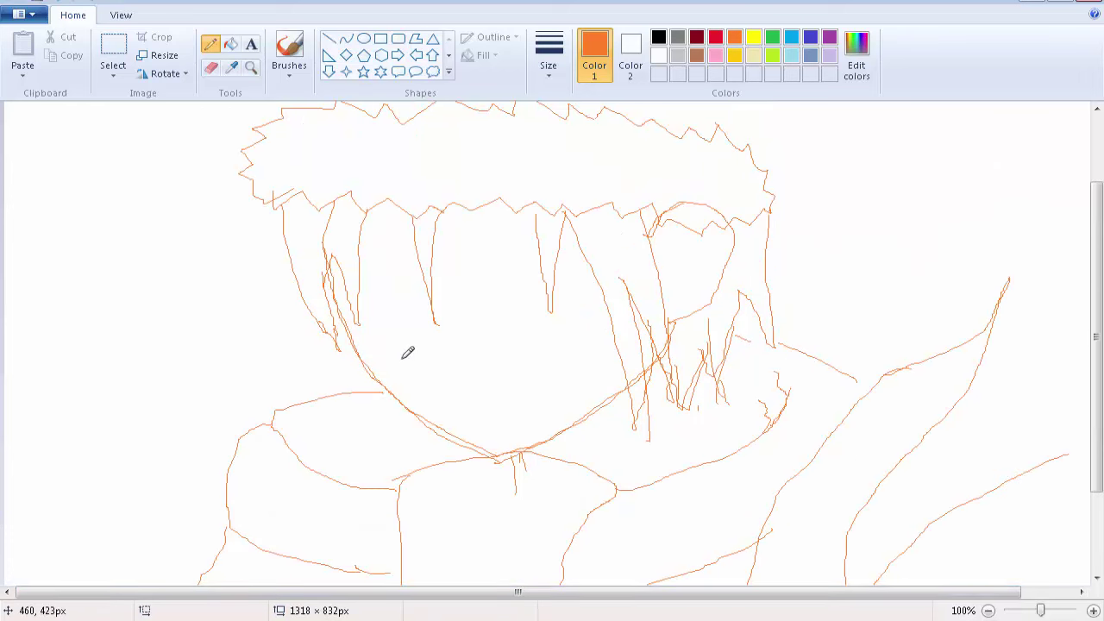
{"action": "scroll", "coordinate": [408, 352], "scroll_direction": "up", "scroll_amount": 3}
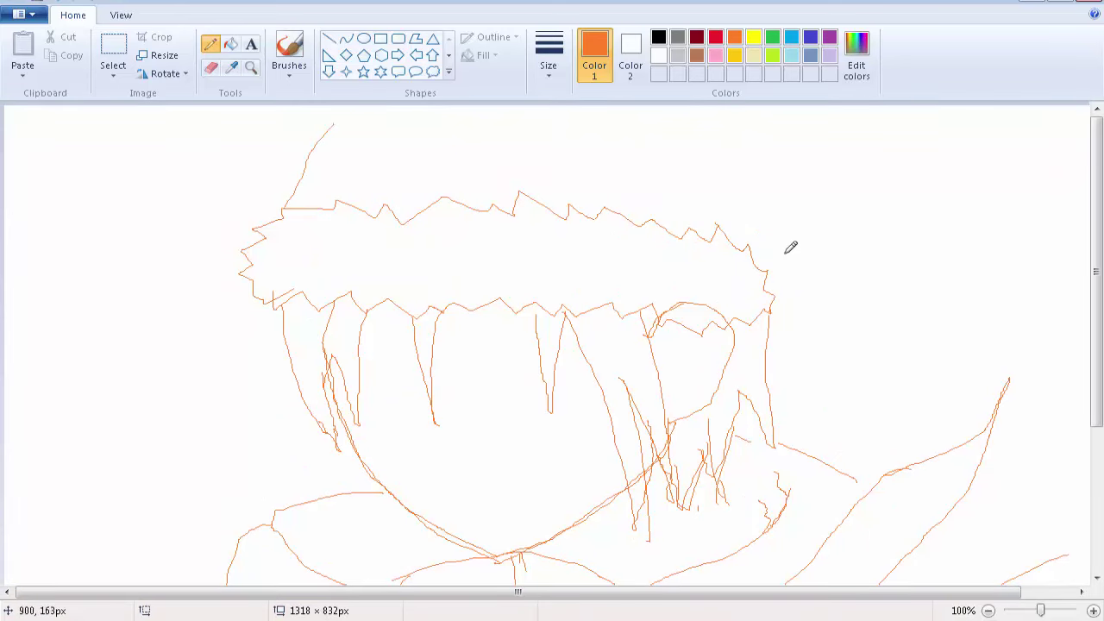
{"action": "left_click_drag", "start_coordinate": [767, 261], "coordinate": [808, 107]}
{"action": "scroll", "coordinate": [570, 422], "scroll_direction": "down", "scroll_amount": 6}
{"action": "scroll", "coordinate": [162, 457], "scroll_direction": "up", "scroll_amount": 3}
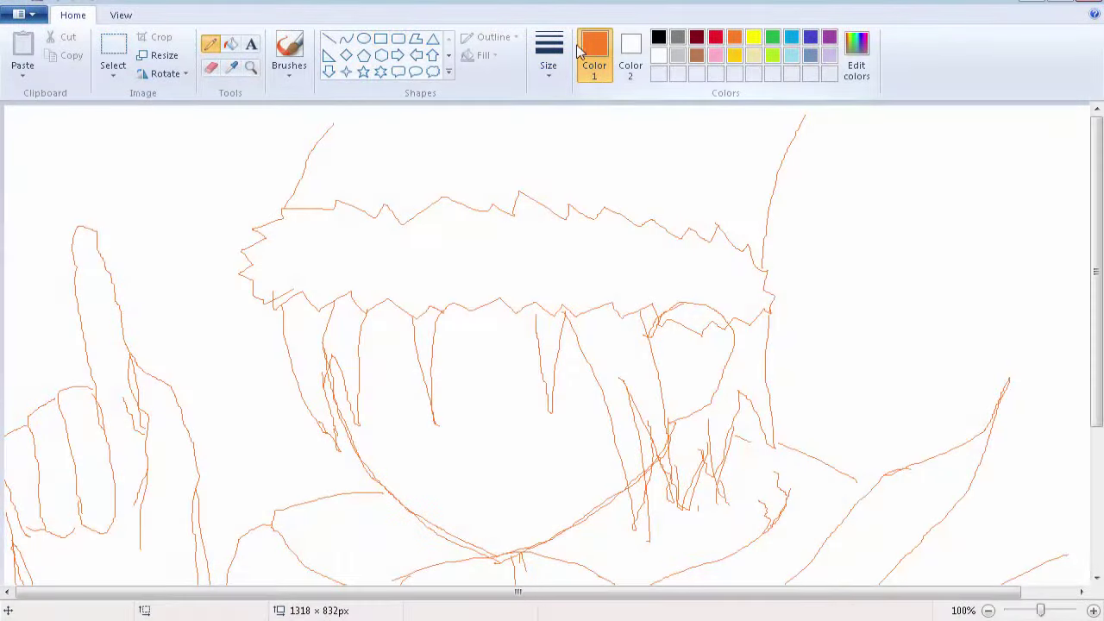
- Set up the Curve tool in black with the second-thinnest line width
{"action": "left_click", "coordinate": [659, 38]}
{"action": "left_click", "coordinate": [346, 39]}
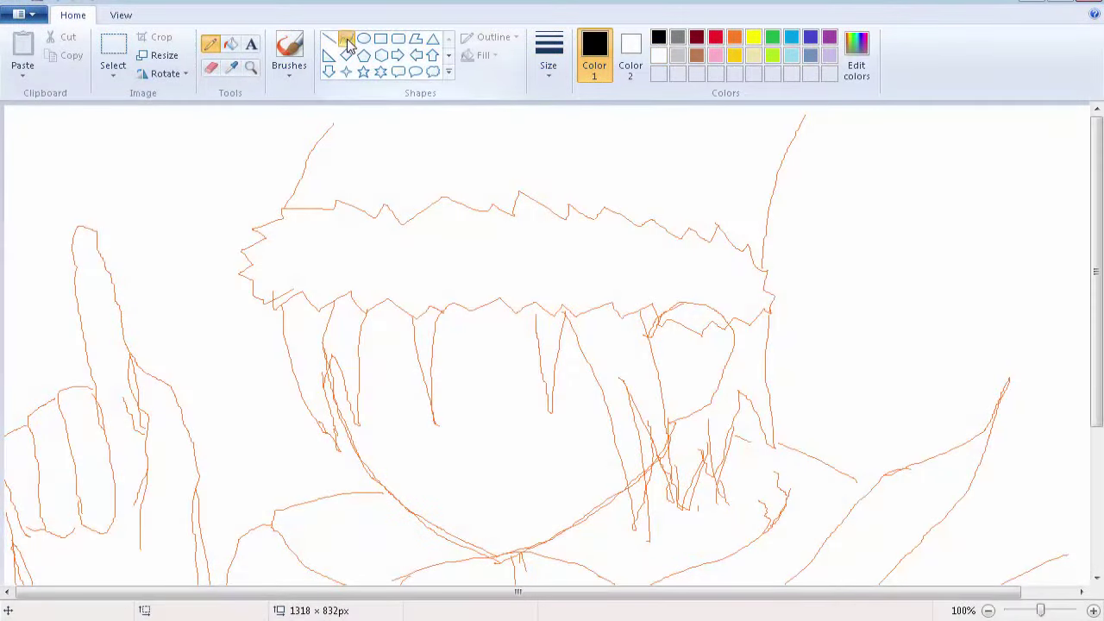
{"action": "left_click", "coordinate": [548, 54]}
{"action": "left_click", "coordinate": [556, 103]}
{"action": "left_click", "coordinate": [549, 65]}
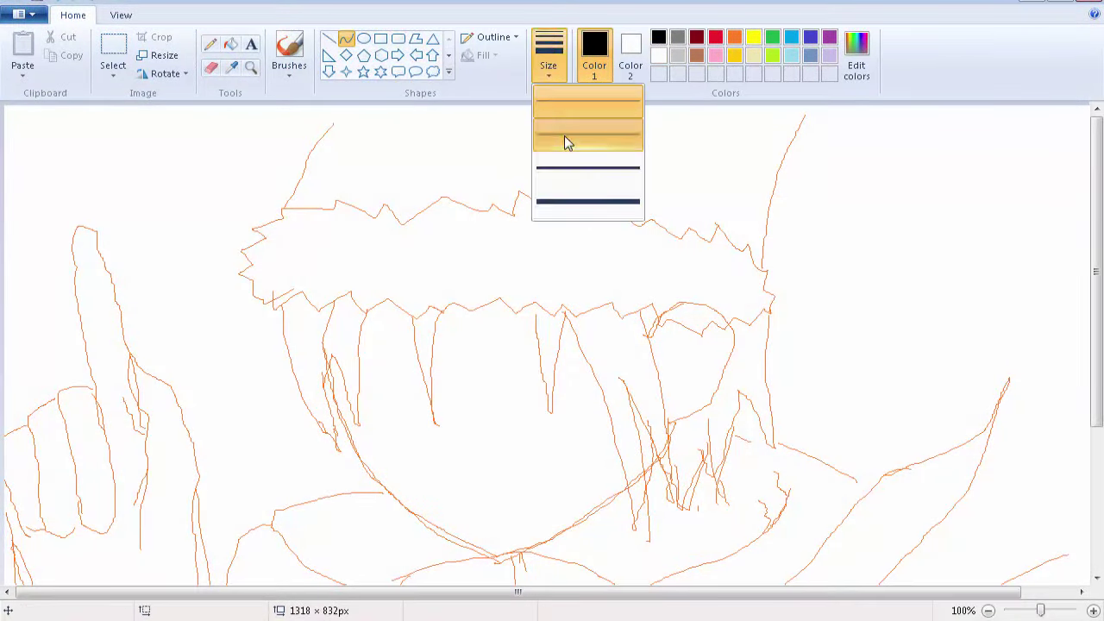
{"action": "left_click", "coordinate": [567, 138]}
- Trace the jawline with black curves from the left cheek to the chin and up to the long strand on the right
{"action": "scroll", "coordinate": [554, 359], "scroll_direction": "up", "scroll_amount": 2}
{"action": "scroll", "coordinate": [553, 360], "scroll_direction": "down", "scroll_amount": 1}
{"action": "left_click_drag", "start_coordinate": [340, 596], "coordinate": [595, 595]}
{"action": "scroll", "coordinate": [346, 398], "scroll_direction": "down", "scroll_amount": 1}
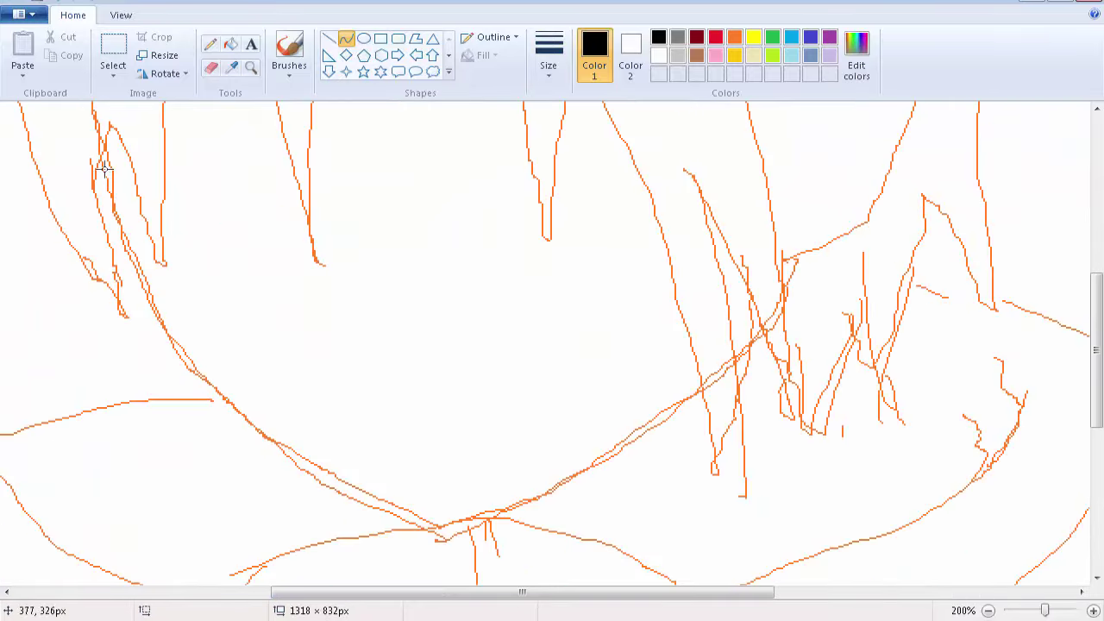
{"action": "left_click_drag", "start_coordinate": [105, 170], "coordinate": [447, 537]}
{"action": "left_click_drag", "start_coordinate": [254, 356], "coordinate": [179, 386]}
{"action": "mouse_move", "coordinate": [396, 457]}
{"action": "left_mouse_down"}
{"action": "mouse_move", "coordinate": [320, 500]}
{"action": "mouse_move", "coordinate": [210, 421]}
{"action": "left_mouse_up"}
{"action": "left_click_drag", "start_coordinate": [216, 327], "coordinate": [212, 313]}
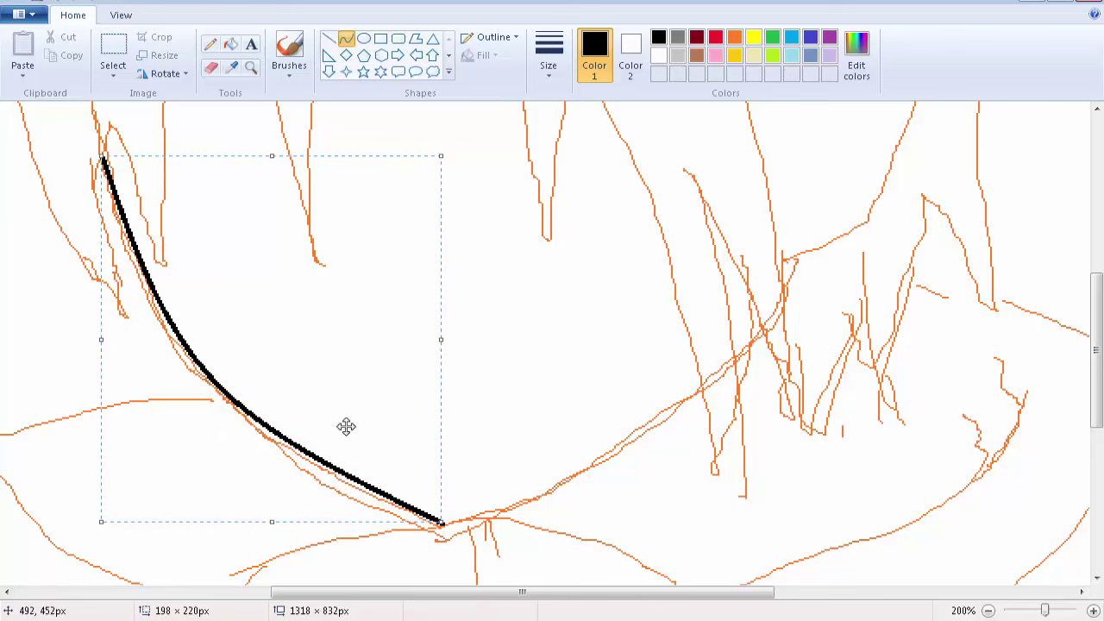
{"action": "left_click_drag", "start_coordinate": [440, 523], "coordinate": [443, 531]}
{"action": "left_click_drag", "start_coordinate": [700, 386], "coordinate": [443, 532]}
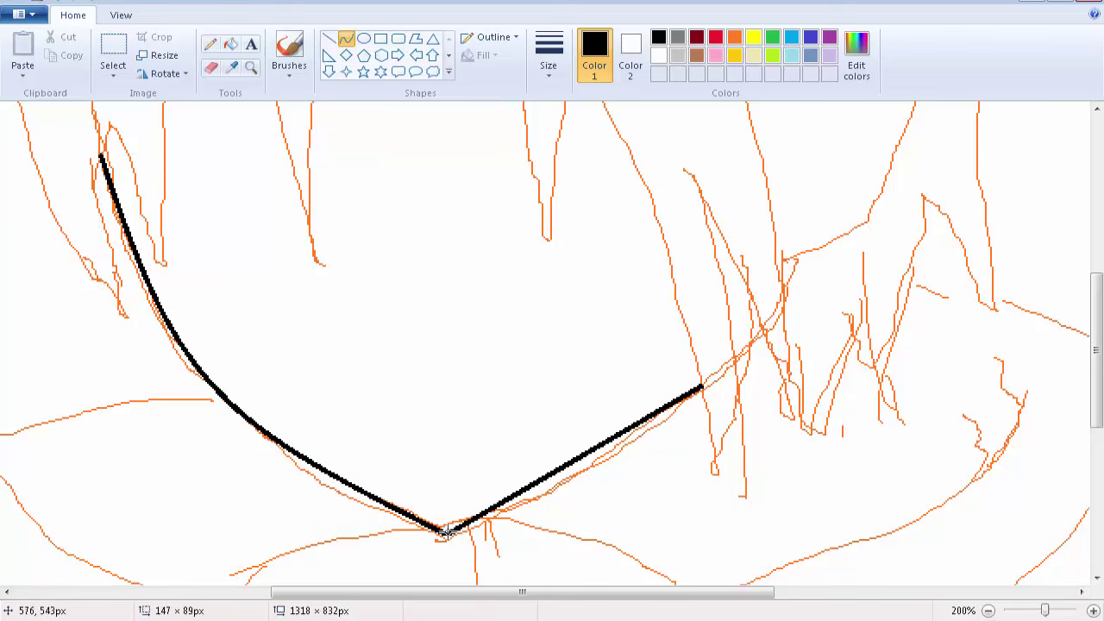
{"action": "left_click_drag", "start_coordinate": [587, 453], "coordinate": [592, 466]}
{"action": "left_click_drag", "start_coordinate": [766, 329], "coordinate": [742, 353]}
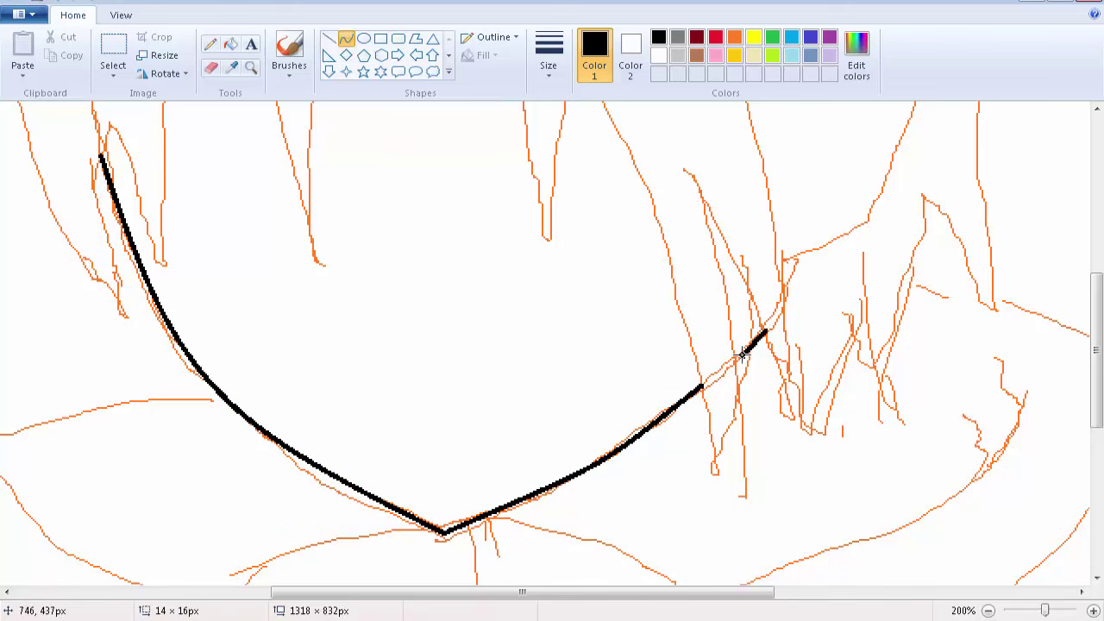
{"action": "key", "text": "ctrl+z"}
{"action": "left_click_drag", "start_coordinate": [798, 259], "coordinate": [787, 282]}
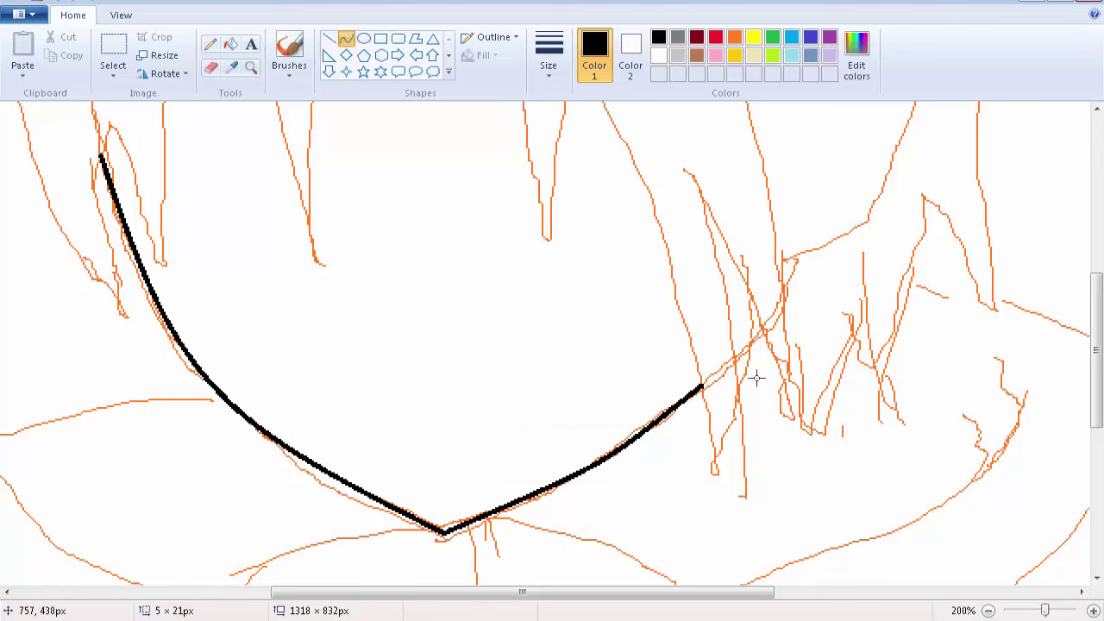
- Trace both edges of the short pointed hair strand right of the forehead's center with black curves
{"action": "scroll", "coordinate": [757, 377], "scroll_direction": "up", "scroll_amount": 3}
{"action": "left_click_drag", "start_coordinate": [513, 140], "coordinate": [550, 364]}
{"action": "left_click_drag", "start_coordinate": [532, 252], "coordinate": [524, 253]}
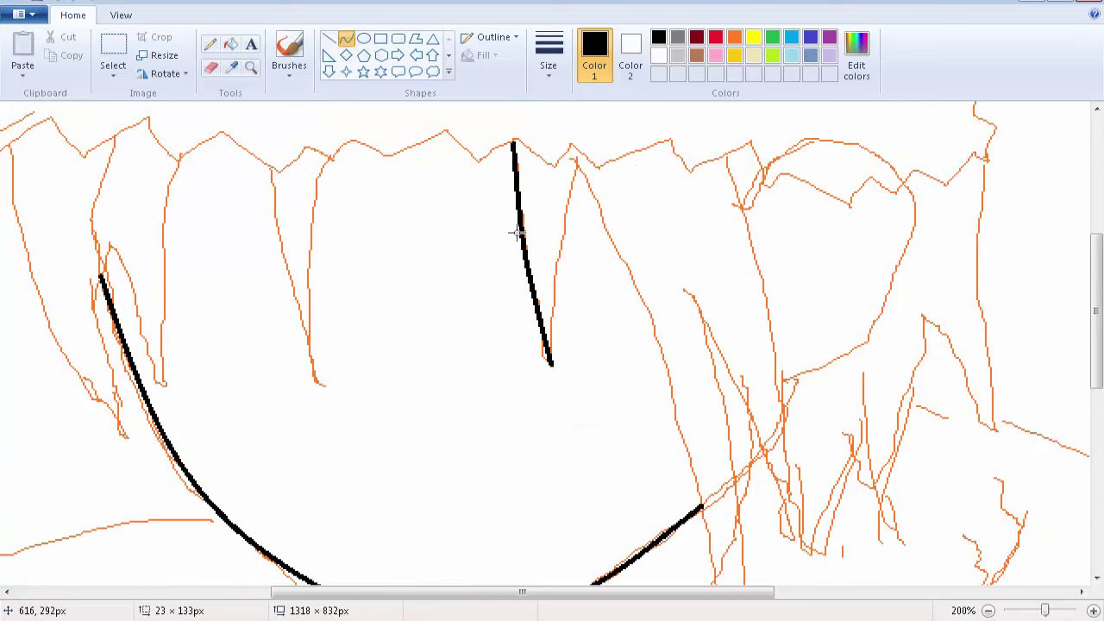
{"action": "left_click_drag", "start_coordinate": [579, 161], "coordinate": [552, 362]}
{"action": "left_click_drag", "start_coordinate": [554, 320], "coordinate": [554, 250]}
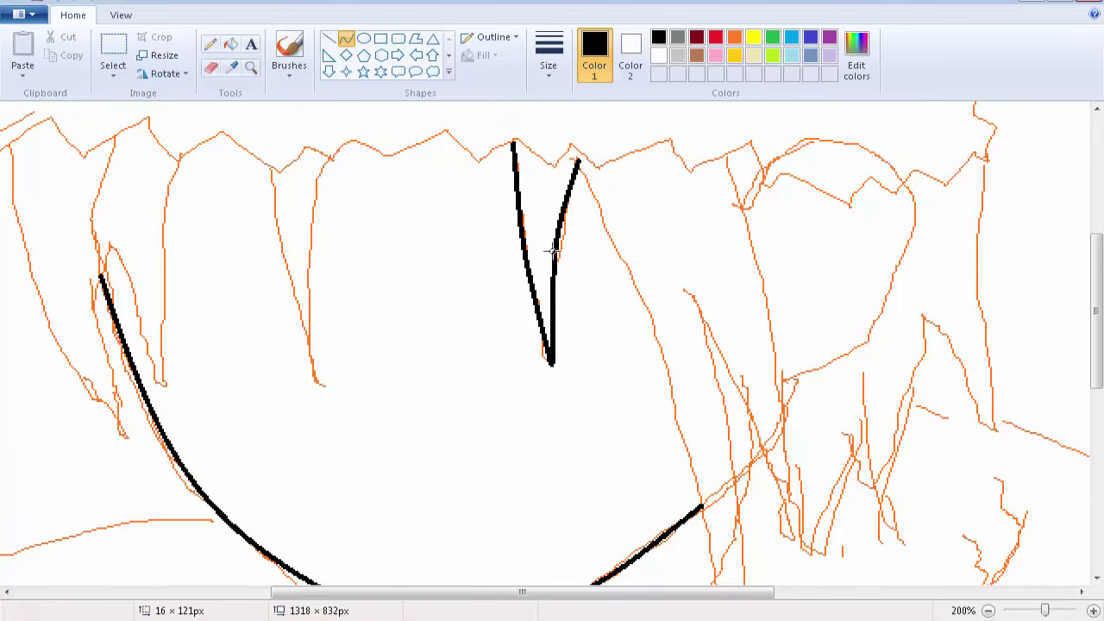
- Trace the left edge of the long strand from the fur trim down past the right end of the jawline
{"action": "left_click_drag", "start_coordinate": [580, 160], "coordinate": [724, 618]}
{"action": "left_click_drag", "start_coordinate": [648, 405], "coordinate": [674, 380]}
{"action": "scroll", "coordinate": [673, 328], "scroll_direction": "down", "scroll_amount": 3}
{"action": "left_click_drag", "start_coordinate": [673, 308], "coordinate": [697, 317]}
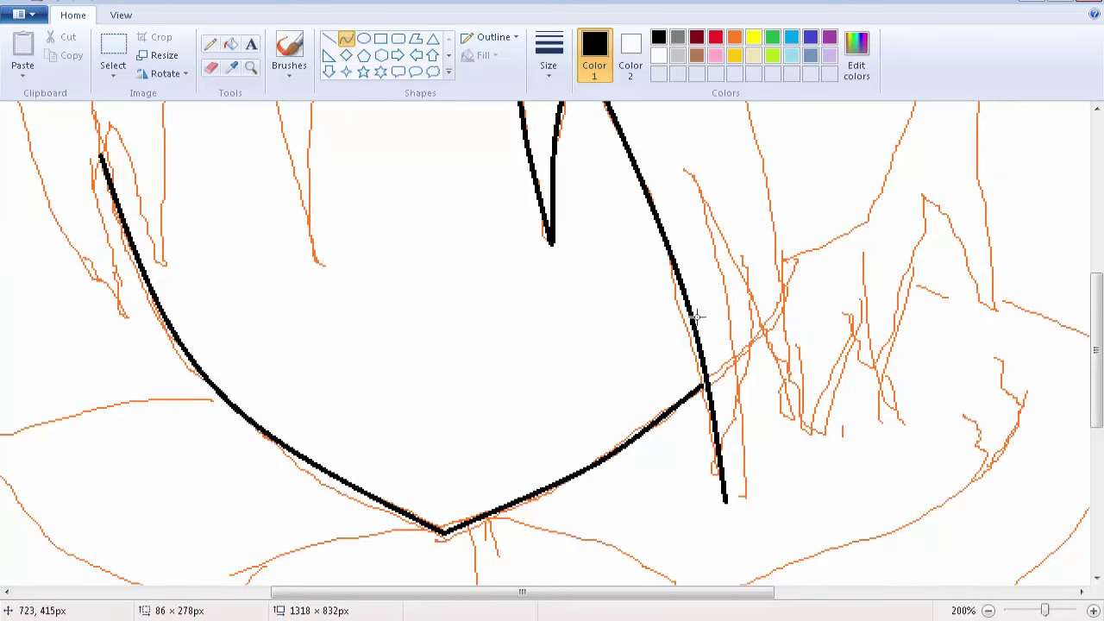
- Trace the right edge of the long strand with a black curve from its tip up to the inner hair peak
{"action": "left_click_drag", "start_coordinate": [688, 173], "coordinate": [727, 502]}
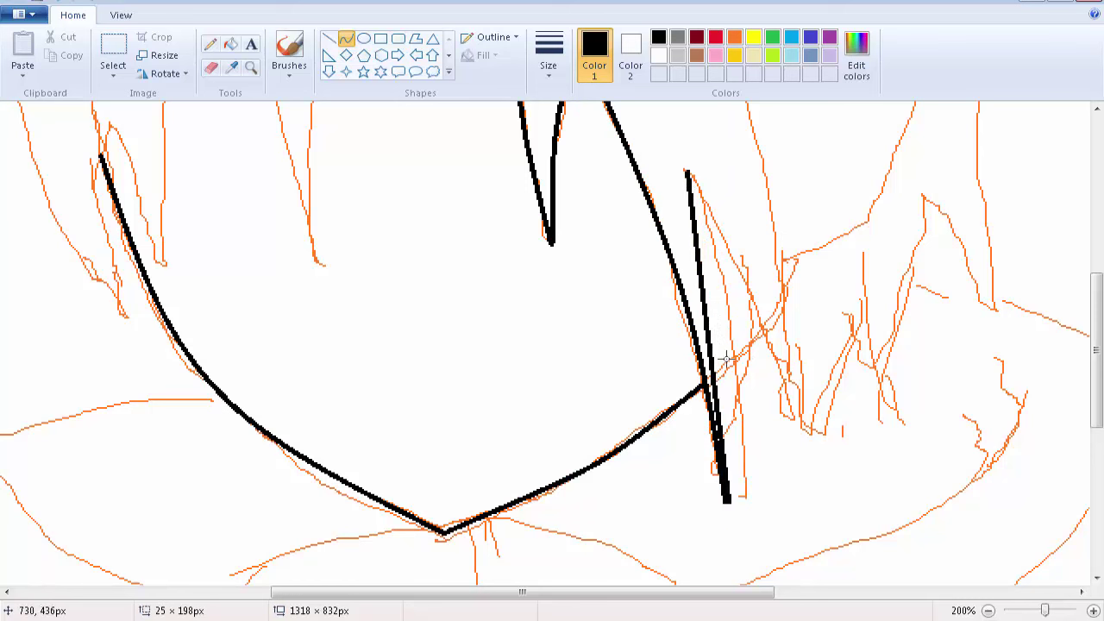
{"action": "left_click_drag", "start_coordinate": [726, 359], "coordinate": [730, 401]}
{"action": "mouse_move", "coordinate": [740, 339]}
{"action": "left_mouse_down"}
{"action": "mouse_move", "coordinate": [748, 363]}
{"action": "mouse_move", "coordinate": [741, 347]}
{"action": "left_mouse_up"}
{"action": "mouse_move", "coordinate": [724, 283]}
{"action": "left_mouse_down"}
{"action": "mouse_move", "coordinate": [712, 249]}
{"action": "mouse_move", "coordinate": [739, 293]}
{"action": "left_mouse_up"}
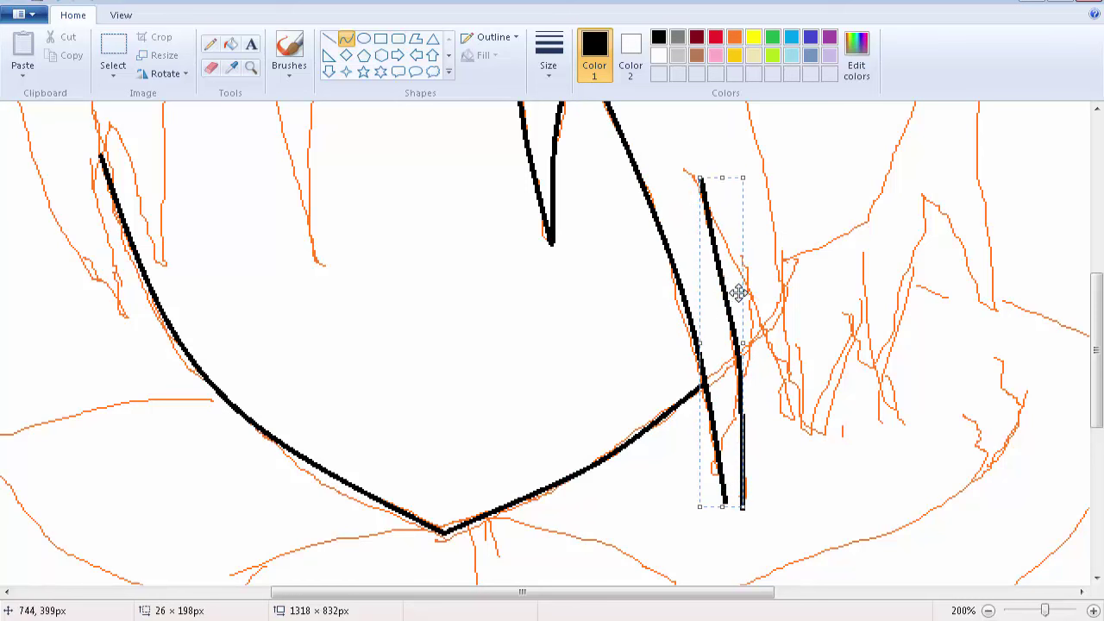
{"action": "left_click_drag", "start_coordinate": [743, 507], "coordinate": [730, 505]}
{"action": "mouse_move", "coordinate": [730, 166]}
{"action": "left_mouse_down"}
{"action": "mouse_move", "coordinate": [727, 518]}
{"action": "mouse_move", "coordinate": [728, 505]}
{"action": "left_mouse_up"}
{"action": "key", "text": "ctrl+z"}
- Trace both edges of the next strand to the right, meeting at its tip beside the jaw
{"action": "mouse_move", "coordinate": [731, 379]}
{"action": "left_mouse_down"}
{"action": "mouse_move", "coordinate": [750, 361]}
{"action": "mouse_move", "coordinate": [733, 402]}
{"action": "mouse_move", "coordinate": [714, 198]}
{"action": "mouse_move", "coordinate": [721, 246]}
{"action": "mouse_move", "coordinate": [727, 185]}
{"action": "mouse_move", "coordinate": [798, 421]}
{"action": "left_mouse_up"}
{"action": "scroll", "coordinate": [758, 312], "scroll_direction": "up", "scroll_amount": 3}
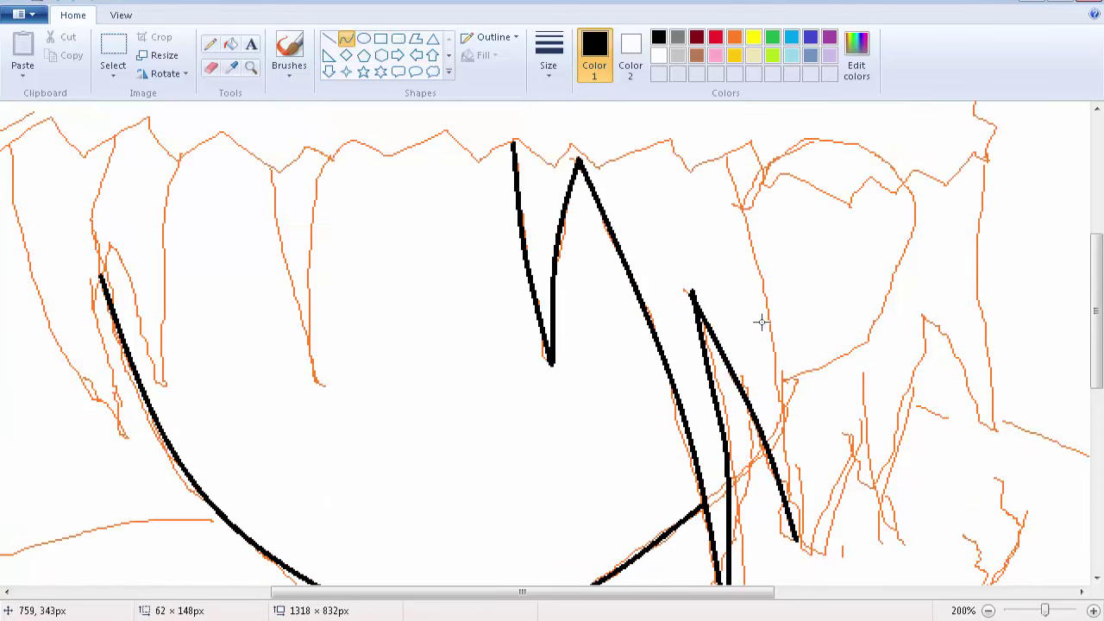
{"action": "mouse_move", "coordinate": [723, 152]}
{"action": "left_mouse_down"}
{"action": "mouse_move", "coordinate": [794, 353]}
{"action": "mouse_move", "coordinate": [795, 536]}
{"action": "left_mouse_up"}
{"action": "left_click_drag", "start_coordinate": [747, 293], "coordinate": [769, 291]}
- Trace the ear on the right side of the head with joined black curves, closing it against the hair strand
{"action": "left_click", "coordinate": [888, 338]}
{"action": "mouse_move", "coordinate": [744, 194]}
{"action": "left_mouse_down"}
{"action": "mouse_move", "coordinate": [863, 144]}
{"action": "mouse_move", "coordinate": [792, 132]}
{"action": "mouse_move", "coordinate": [892, 289]}
{"action": "mouse_move", "coordinate": [925, 186]}
{"action": "left_mouse_up"}
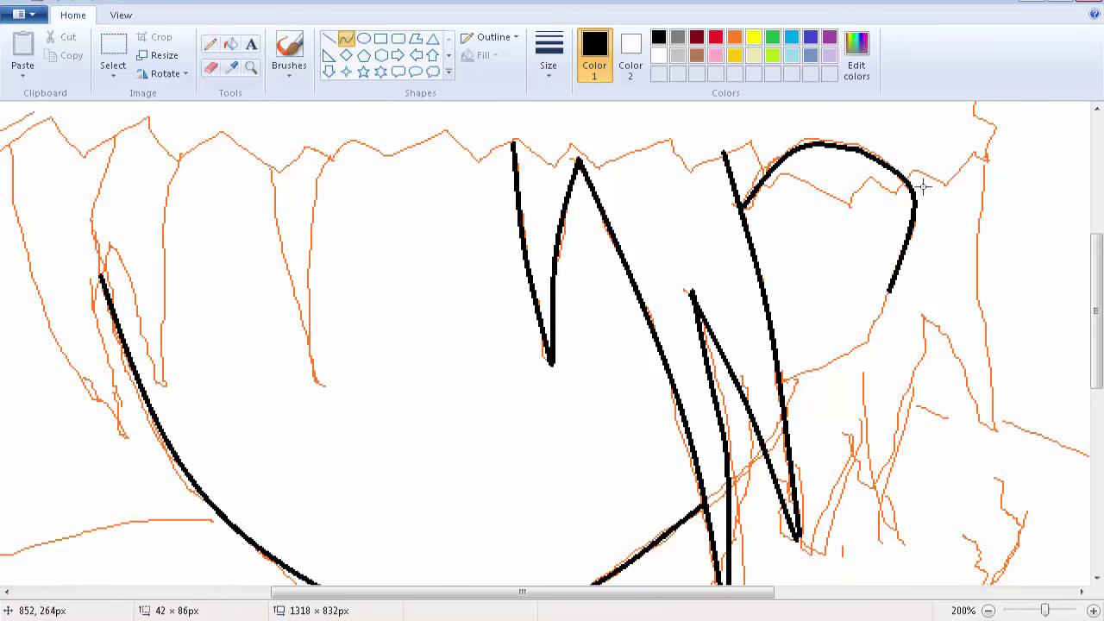
{"action": "left_click_drag", "start_coordinate": [921, 240], "coordinate": [900, 251]}
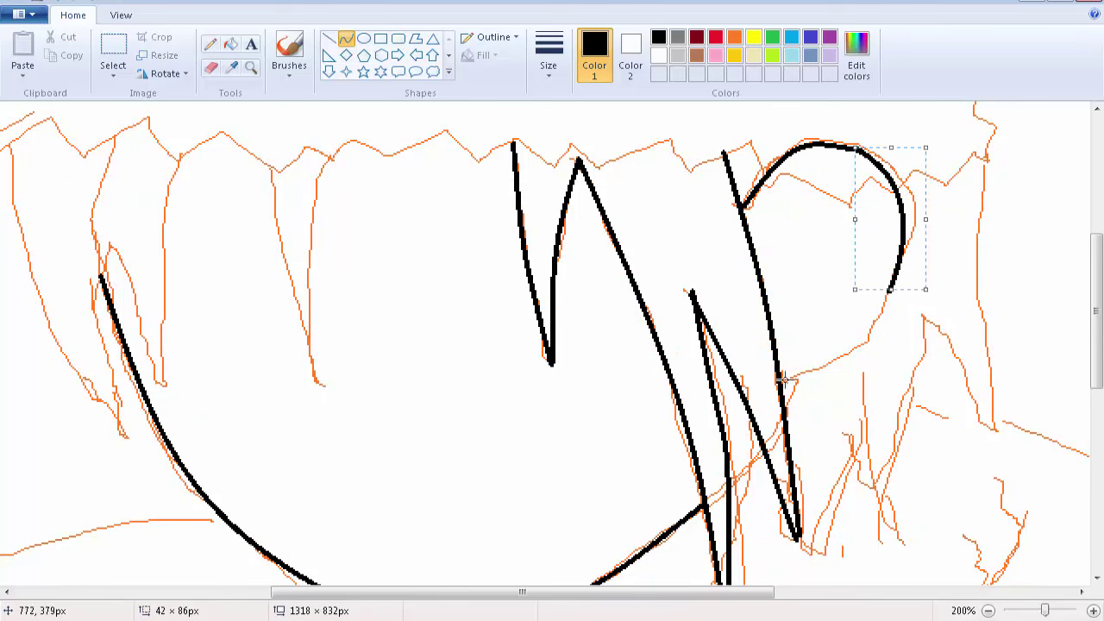
{"action": "left_click_drag", "start_coordinate": [785, 380], "coordinate": [891, 289]}
{"action": "left_click_drag", "start_coordinate": [867, 326], "coordinate": [860, 345]}
- Trace both edges of the pointed strand left of the forehead's center with black curves
{"action": "scroll", "coordinate": [498, 339], "scroll_direction": "up", "scroll_amount": 2}
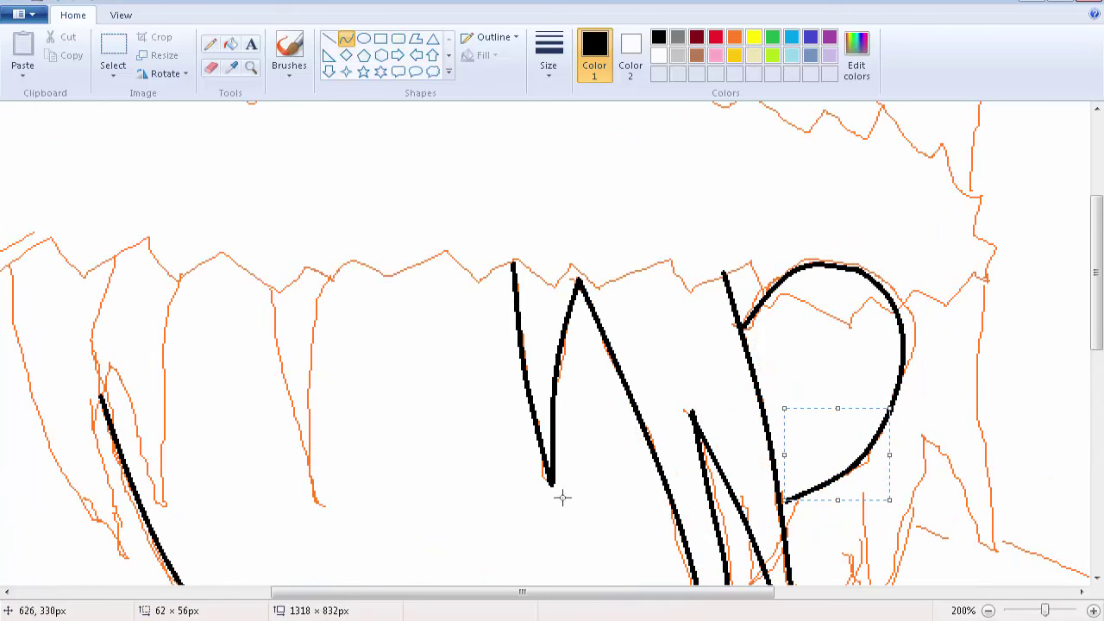
{"action": "left_click_drag", "start_coordinate": [575, 592], "coordinate": [476, 595]}
{"action": "left_click_drag", "start_coordinate": [552, 272], "coordinate": [540, 504]}
{"action": "mouse_move", "coordinate": [547, 384]}
{"action": "left_mouse_down"}
{"action": "mouse_move", "coordinate": [525, 371]}
{"action": "mouse_move", "coordinate": [534, 350]}
{"action": "left_mouse_up"}
{"action": "left_click_drag", "start_coordinate": [493, 284], "coordinate": [539, 506]}
{"action": "left_click_drag", "start_coordinate": [516, 397], "coordinate": [499, 399]}
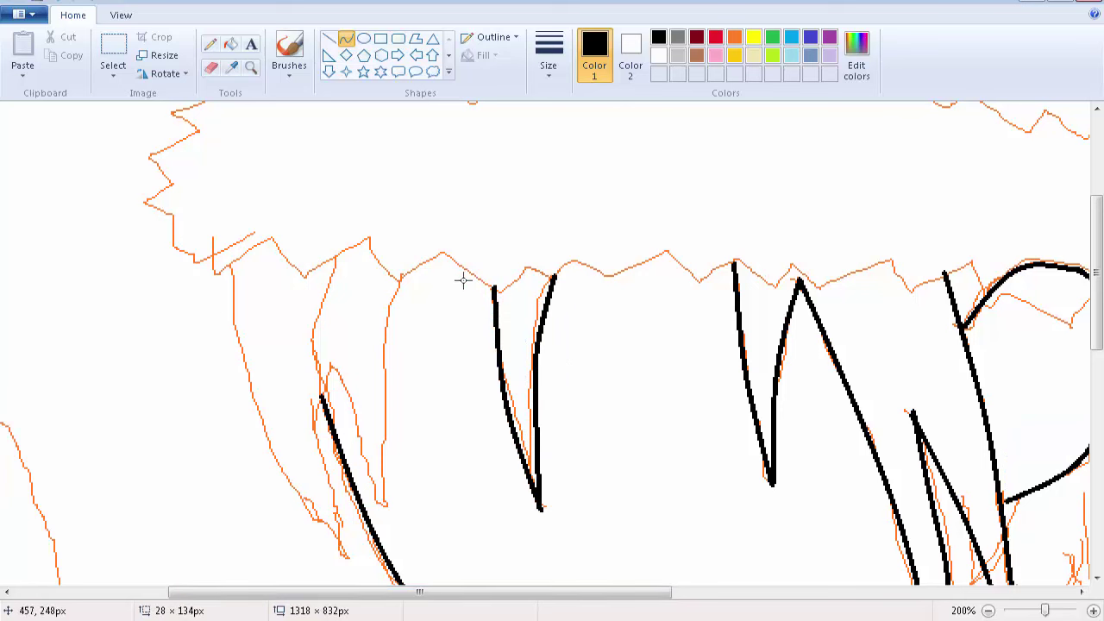
- Trace the right edge of the leftmost face-framing strand from the fur trim down to its tip
{"action": "left_click_drag", "start_coordinate": [412, 273], "coordinate": [387, 508]}
{"action": "left_click_drag", "start_coordinate": [422, 344], "coordinate": [380, 350]}
{"action": "left_click_drag", "start_coordinate": [413, 310], "coordinate": [385, 325]}
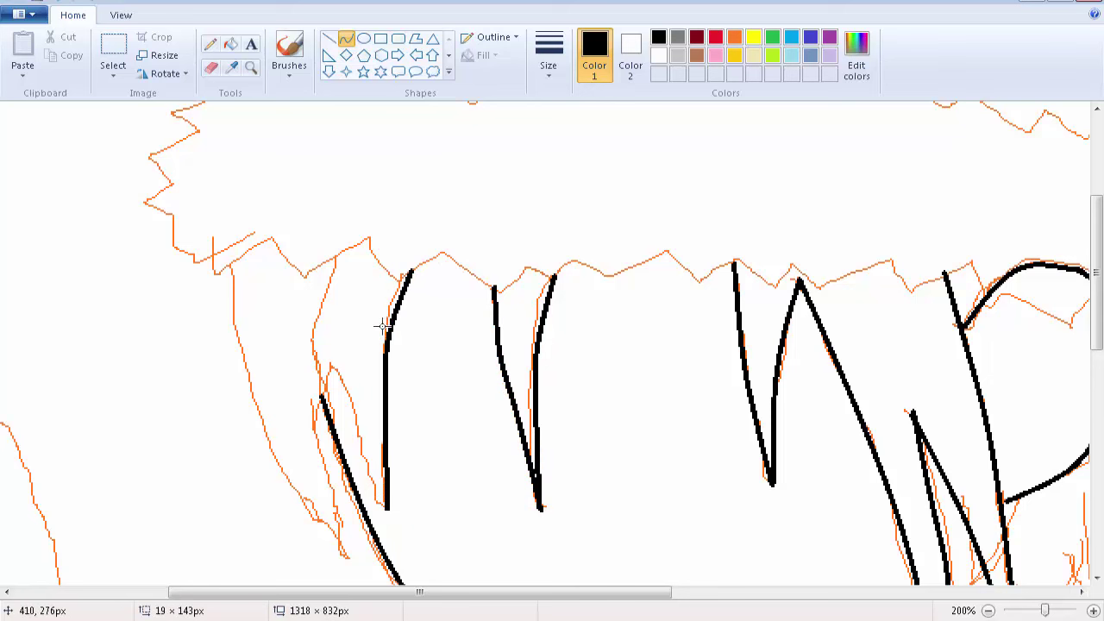
- Redraw the right edge of the face-framing strand as a black curve from the fur trim down to its tip
{"action": "key", "text": "ctrl+z"}
{"action": "left_click_drag", "start_coordinate": [450, 264], "coordinate": [383, 507]}
{"action": "mouse_move", "coordinate": [423, 369]}
{"action": "left_mouse_down"}
{"action": "mouse_move", "coordinate": [388, 319]}
{"action": "mouse_move", "coordinate": [399, 309]}
{"action": "left_mouse_up"}
{"action": "key", "text": "ctrl+z"}
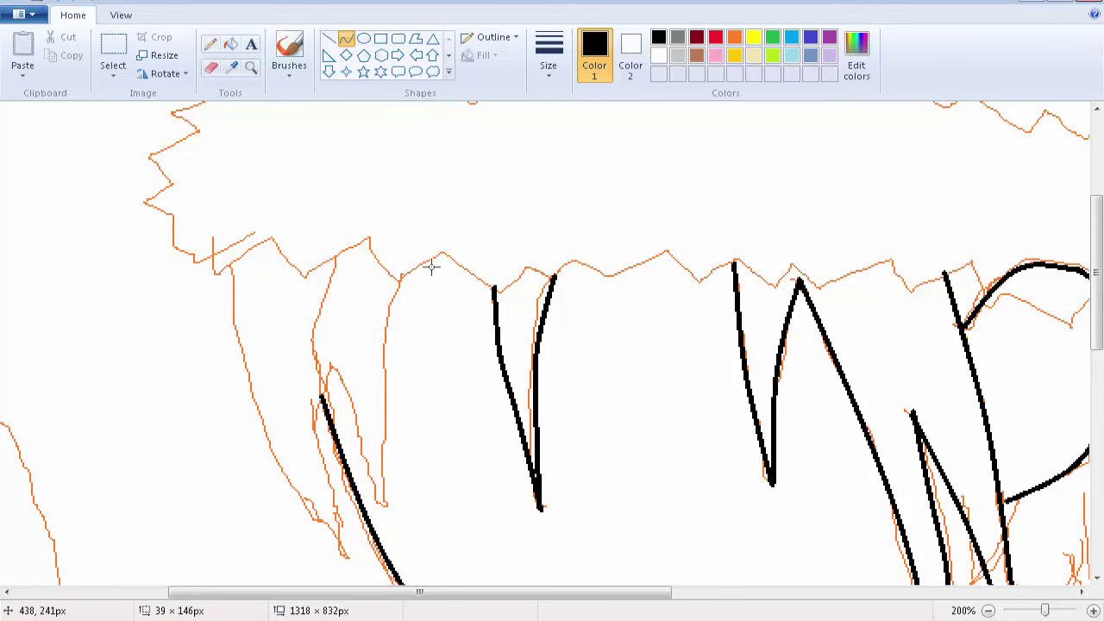
{"action": "left_click_drag", "start_coordinate": [433, 256], "coordinate": [385, 507]}
{"action": "mouse_move", "coordinate": [417, 379]}
{"action": "left_mouse_down"}
{"action": "mouse_move", "coordinate": [430, 364]}
{"action": "mouse_move", "coordinate": [377, 340]}
{"action": "left_mouse_up"}
- Trace the left edge of the same face-framing strand, joining its tip to the fur trim
{"action": "left_click_drag", "start_coordinate": [344, 266], "coordinate": [381, 510]}
{"action": "mouse_move", "coordinate": [356, 372]}
{"action": "left_mouse_down"}
{"action": "mouse_move", "coordinate": [345, 388]}
{"action": "mouse_move", "coordinate": [368, 401]}
{"action": "left_mouse_up"}
{"action": "key", "text": "ctrl+z"}
{"action": "mouse_move", "coordinate": [386, 507]}
{"action": "left_mouse_down"}
{"action": "mouse_move", "coordinate": [373, 489]}
{"action": "mouse_move", "coordinate": [338, 267]}
{"action": "left_mouse_up"}
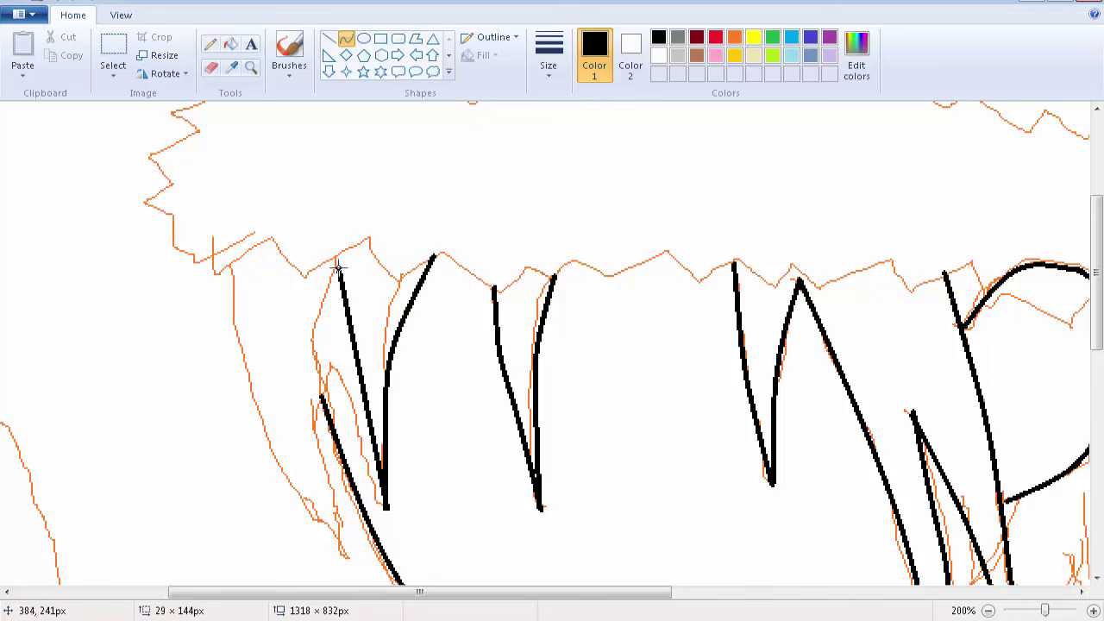
- Trace the inner and outer edges of the outermost left hair strand, meeting at its tip beside the jaw
{"action": "mouse_move", "coordinate": [336, 366]}
{"action": "left_mouse_down"}
{"action": "mouse_move", "coordinate": [333, 382]}
{"action": "mouse_move", "coordinate": [338, 360]}
{"action": "mouse_move", "coordinate": [327, 368]}
{"action": "mouse_move", "coordinate": [324, 352]}
{"action": "mouse_move", "coordinate": [345, 559]}
{"action": "left_mouse_up"}
{"action": "left_click", "coordinate": [285, 345]}
{"action": "double_click", "coordinate": [331, 362]}
{"action": "left_click", "coordinate": [279, 351]}
{"action": "mouse_move", "coordinate": [339, 472]}
{"action": "left_mouse_down"}
{"action": "mouse_move", "coordinate": [316, 453]}
{"action": "mouse_move", "coordinate": [325, 459]}
{"action": "mouse_move", "coordinate": [279, 459]}
{"action": "mouse_move", "coordinate": [298, 444]}
{"action": "mouse_move", "coordinate": [251, 412]}
{"action": "mouse_move", "coordinate": [258, 404]}
{"action": "left_mouse_up"}
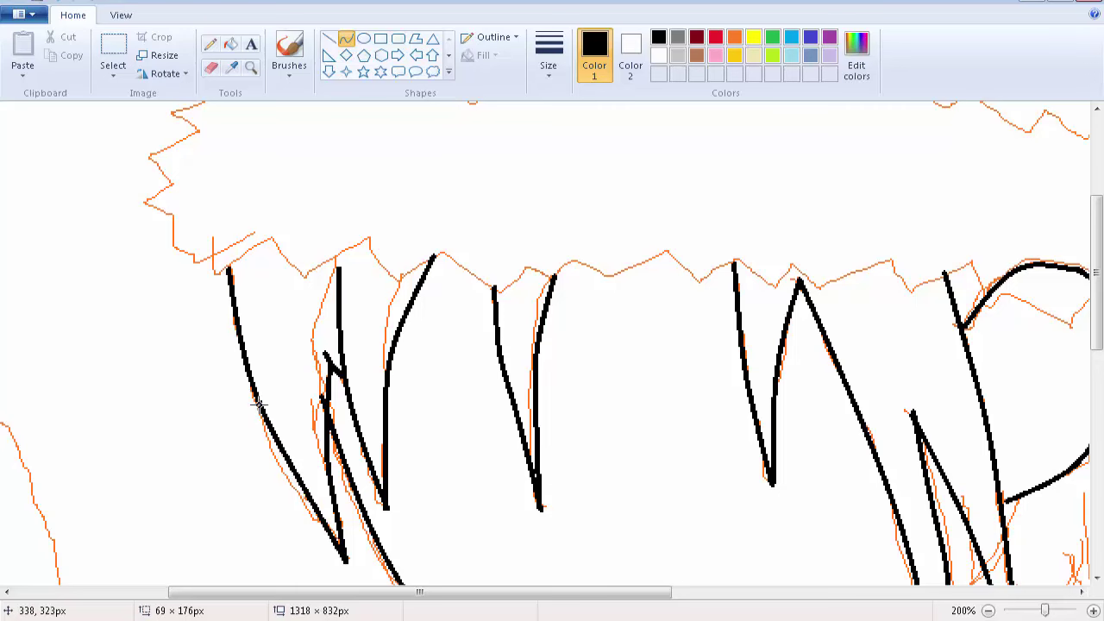
- Trace the hair's outer right edge as a slightly bowed curve from the fur trim down to its tip
{"action": "scroll", "coordinate": [604, 402], "scroll_direction": "down", "scroll_amount": 3}
{"action": "left_click_drag", "start_coordinate": [612, 592], "coordinate": [759, 592]}
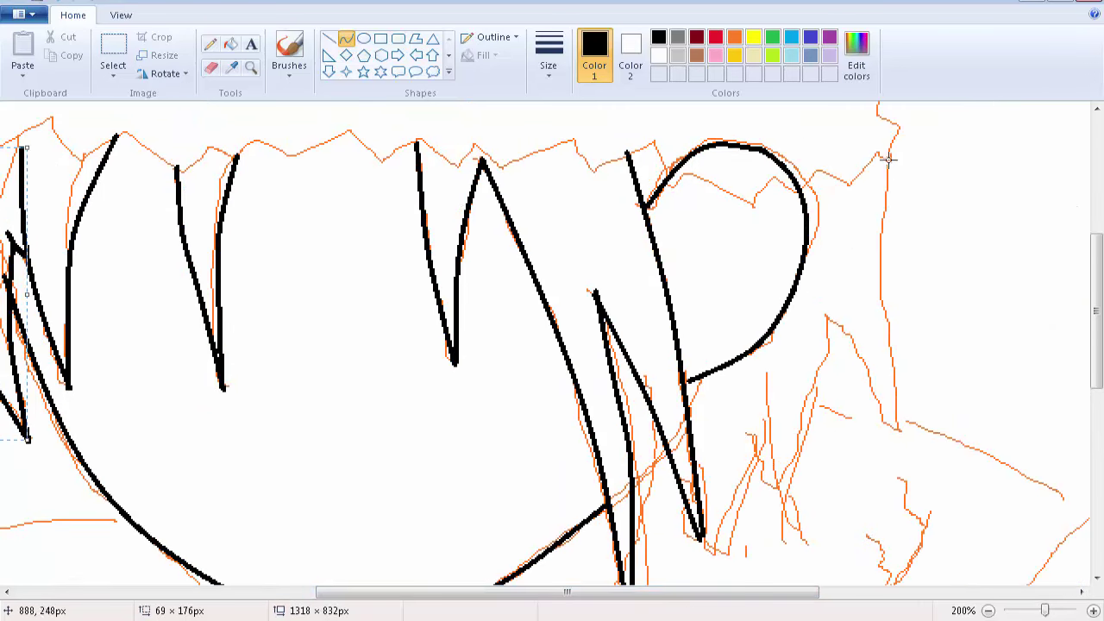
{"action": "left_click_drag", "start_coordinate": [889, 160], "coordinate": [900, 431]}
{"action": "mouse_move", "coordinate": [892, 271]}
{"action": "left_mouse_down"}
{"action": "mouse_move", "coordinate": [868, 284]}
{"action": "mouse_move", "coordinate": [879, 284]}
{"action": "left_mouse_up"}
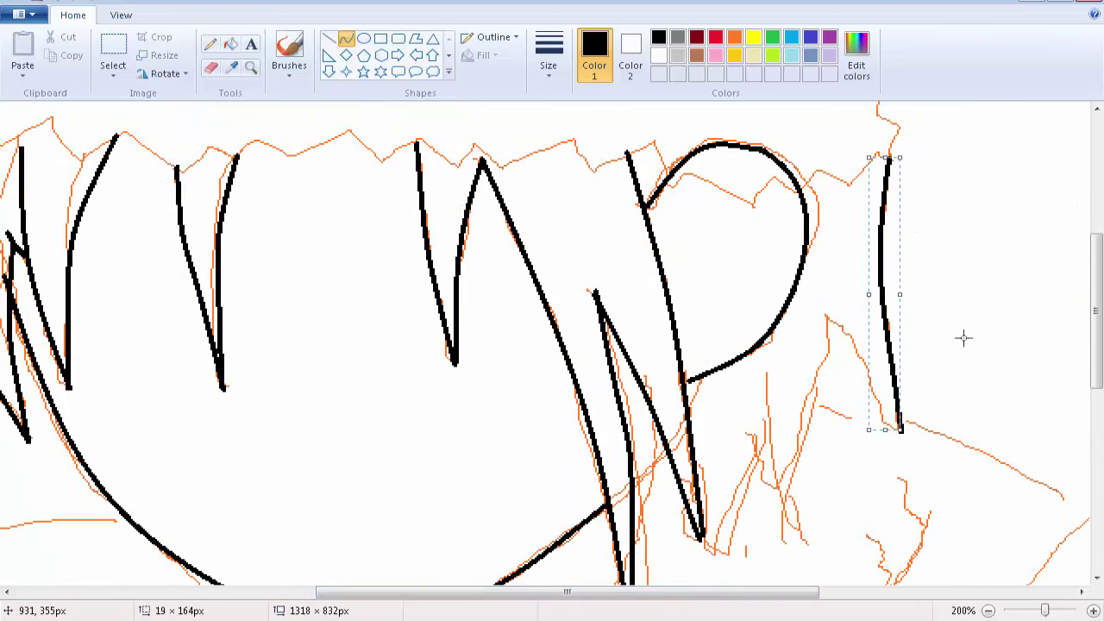
- Trace the inner edge of the outermost right strand up to its notch and the neighbouring strand's right edge down to its tip
{"action": "mouse_move", "coordinate": [818, 312]}
{"action": "left_mouse_down"}
{"action": "mouse_move", "coordinate": [900, 431]}
{"action": "mouse_move", "coordinate": [875, 380]}
{"action": "mouse_move", "coordinate": [837, 391]}
{"action": "mouse_move", "coordinate": [840, 364]}
{"action": "mouse_move", "coordinate": [803, 484]}
{"action": "mouse_move", "coordinate": [798, 545]}
{"action": "left_mouse_up"}
{"action": "left_click", "coordinate": [771, 372]}
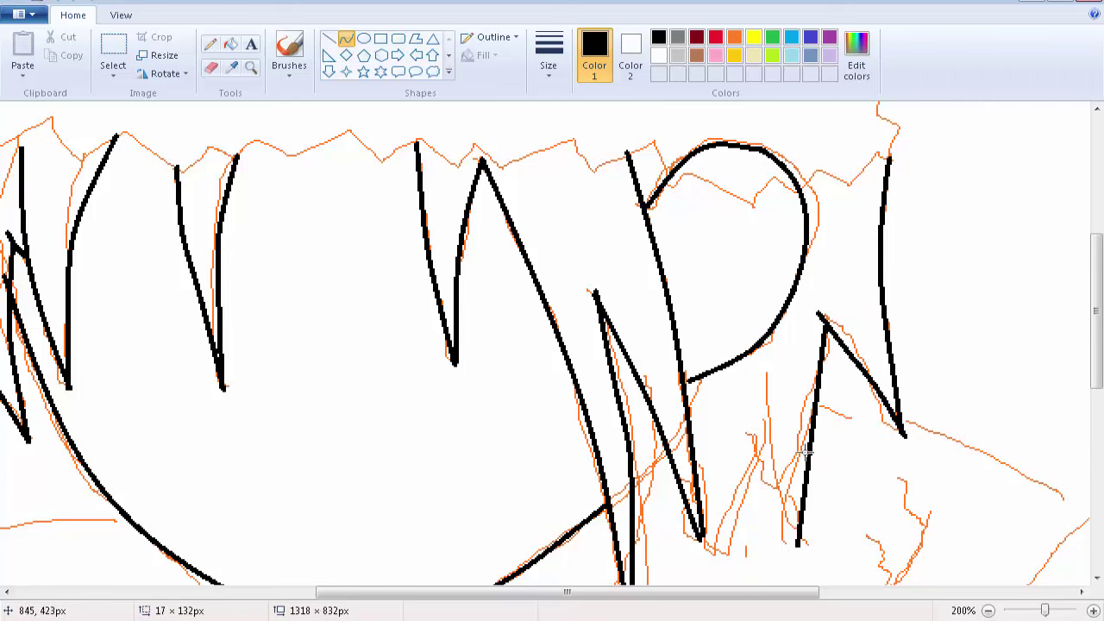
{"action": "left_click_drag", "start_coordinate": [806, 452], "coordinate": [795, 445]}
{"action": "left_click", "coordinate": [799, 445]}
- Trace the remaining edges of the two pointed strands below the ear, joining them to the long strand beside the ear
{"action": "scroll", "coordinate": [800, 380], "scroll_direction": "down", "scroll_amount": 3}
{"action": "left_click", "coordinate": [755, 370]}
{"action": "left_click_drag", "start_coordinate": [767, 269], "coordinate": [798, 426]}
{"action": "mouse_move", "coordinate": [779, 354]}
{"action": "left_mouse_down"}
{"action": "mouse_move", "coordinate": [769, 314]}
{"action": "mouse_move", "coordinate": [725, 437]}
{"action": "left_mouse_up"}
{"action": "left_click", "coordinate": [705, 384]}
{"action": "mouse_move", "coordinate": [754, 372]}
{"action": "left_mouse_down"}
{"action": "mouse_move", "coordinate": [730, 373]}
{"action": "mouse_move", "coordinate": [739, 359]}
{"action": "left_mouse_up"}
{"action": "left_click", "coordinate": [695, 395]}
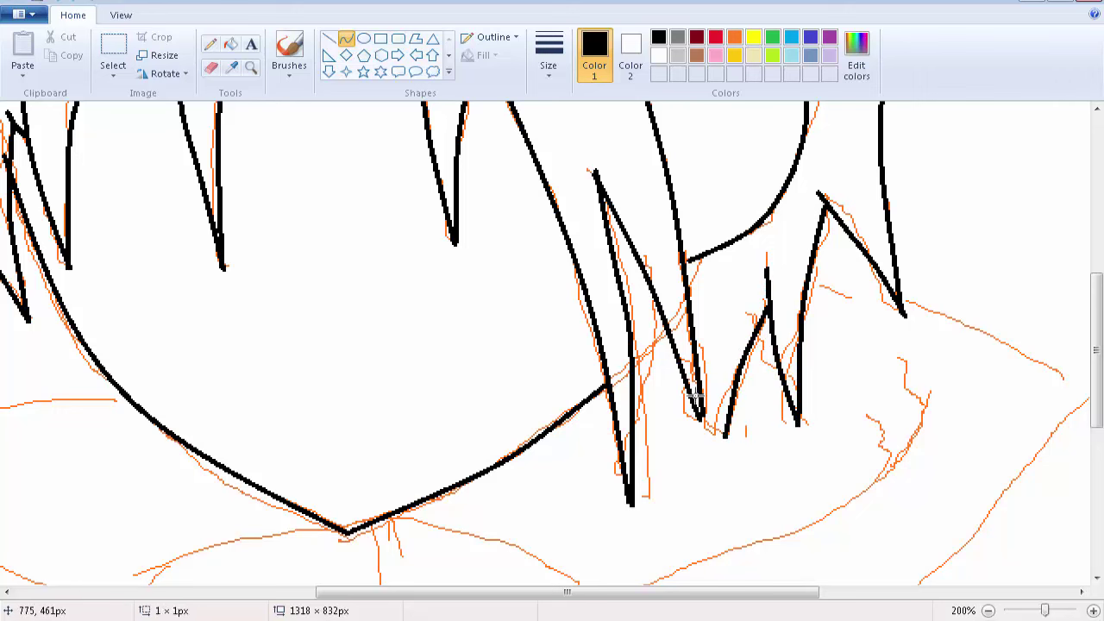
{"action": "left_click_drag", "start_coordinate": [695, 395], "coordinate": [722, 439]}
- Draw the inner contours of the ear with black curves joined to the hair strand in front of it
{"action": "scroll", "coordinate": [712, 423], "scroll_direction": "up", "scroll_amount": 2}
{"action": "scroll", "coordinate": [712, 424], "scroll_direction": "down", "scroll_amount": 2}
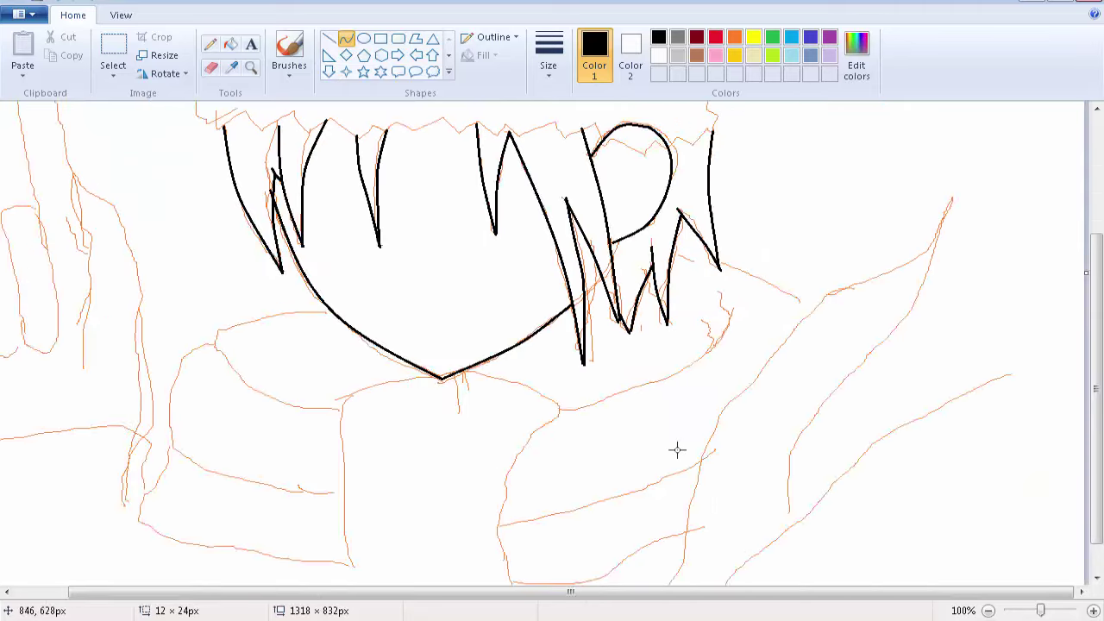
{"action": "scroll", "coordinate": [678, 449], "scroll_direction": "up", "scroll_amount": 1}
{"action": "scroll", "coordinate": [693, 467], "scroll_direction": "up", "scroll_amount": 1}
{"action": "scroll", "coordinate": [693, 467], "scroll_direction": "down", "scroll_amount": 1}
{"action": "left_click_drag", "start_coordinate": [569, 593], "coordinate": [818, 594]}
{"action": "scroll", "coordinate": [695, 362], "scroll_direction": "down", "scroll_amount": 2}
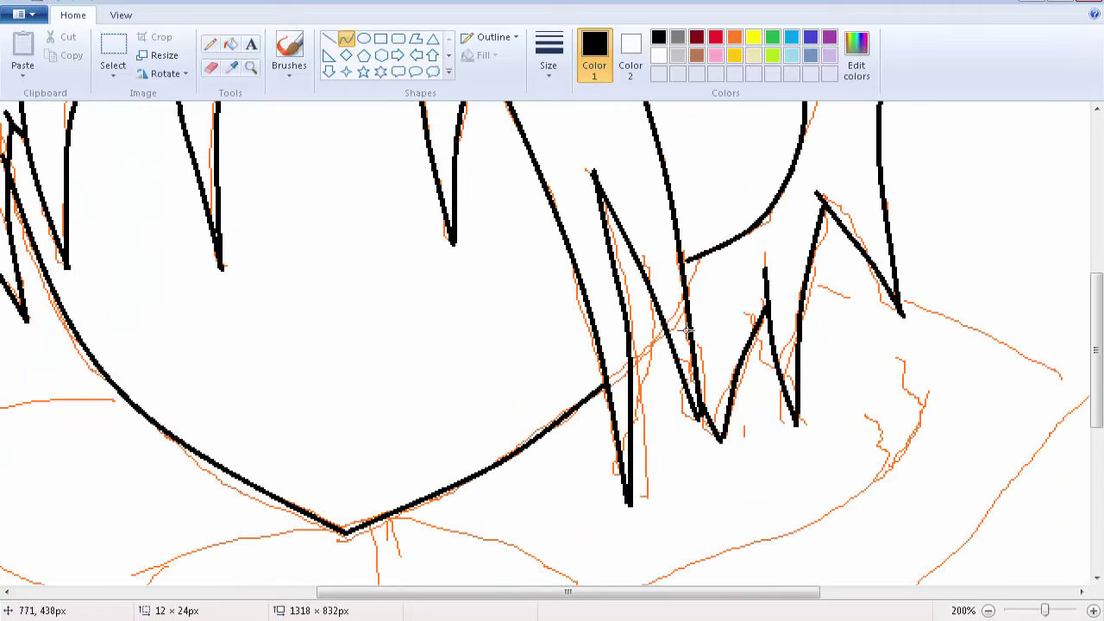
{"action": "left_click_drag", "start_coordinate": [693, 271], "coordinate": [700, 426]}
{"action": "scroll", "coordinate": [697, 380], "scroll_direction": "up", "scroll_amount": 1}
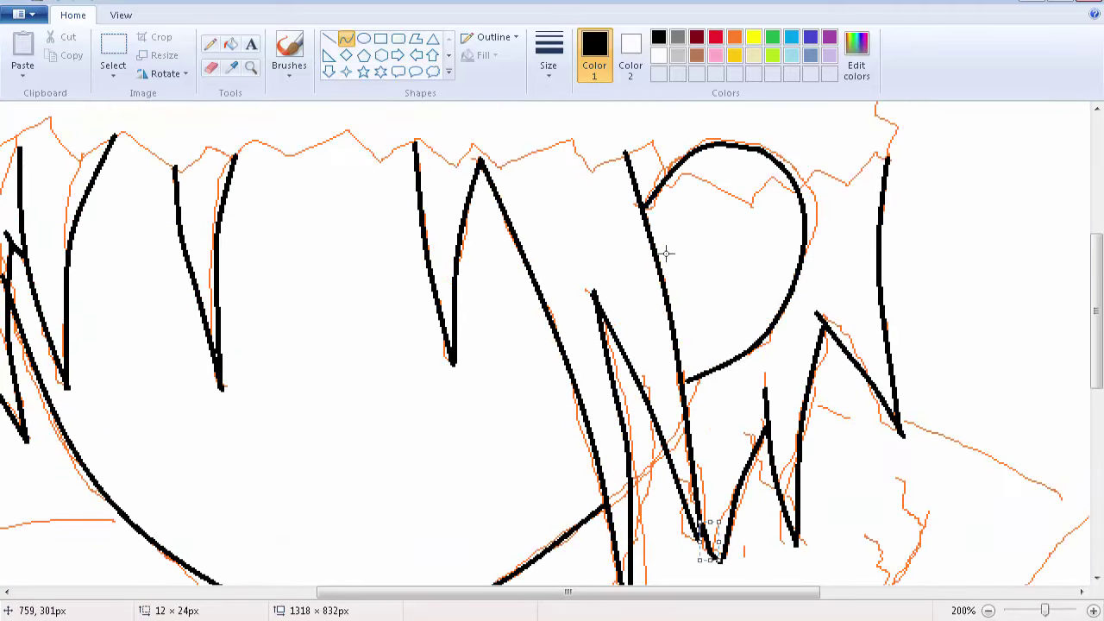
{"action": "mouse_move", "coordinate": [676, 339]}
{"action": "left_mouse_down"}
{"action": "mouse_move", "coordinate": [698, 300]}
{"action": "mouse_move", "coordinate": [709, 305]}
{"action": "left_mouse_up"}
{"action": "left_click_drag", "start_coordinate": [692, 312], "coordinate": [758, 201]}
{"action": "left_click", "coordinate": [763, 294]}
{"action": "left_click_drag", "start_coordinate": [767, 275], "coordinate": [753, 300]}
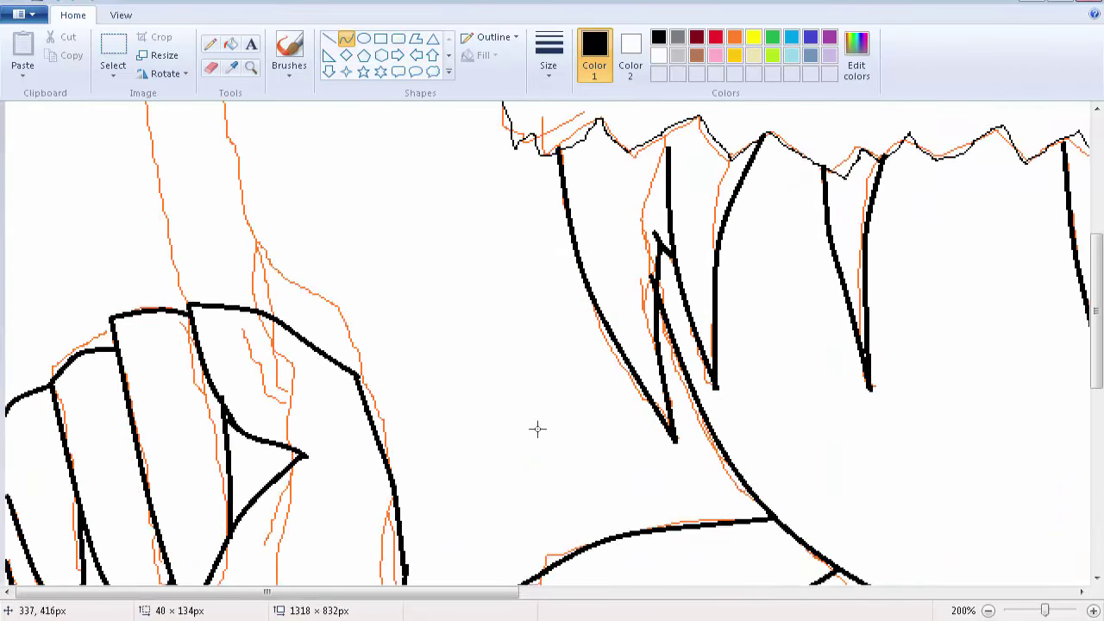
- Redraw the left edge of the raised hand as a black curve from the little finger down to the cuff
{"action": "scroll", "coordinate": [526, 424], "scroll_direction": "up", "scroll_amount": 3}
{"action": "mouse_move", "coordinate": [182, 429]}
{"action": "left_mouse_down"}
{"action": "mouse_move", "coordinate": [145, 162]}
{"action": "mouse_move", "coordinate": [173, 492]}
{"action": "left_mouse_up"}
{"action": "scroll", "coordinate": [173, 490], "scroll_direction": "down", "scroll_amount": 3}
{"action": "key", "text": "ctrl+z"}
{"action": "mouse_move", "coordinate": [10, 316]}
{"action": "left_mouse_down"}
{"action": "mouse_move", "coordinate": [70, 544]}
{"action": "mouse_move", "coordinate": [37, 500]}
{"action": "mouse_move", "coordinate": [18, 390]}
{"action": "mouse_move", "coordinate": [26, 406]}
{"action": "left_mouse_up"}
{"action": "scroll", "coordinate": [203, 338], "scroll_direction": "up", "scroll_amount": 6}
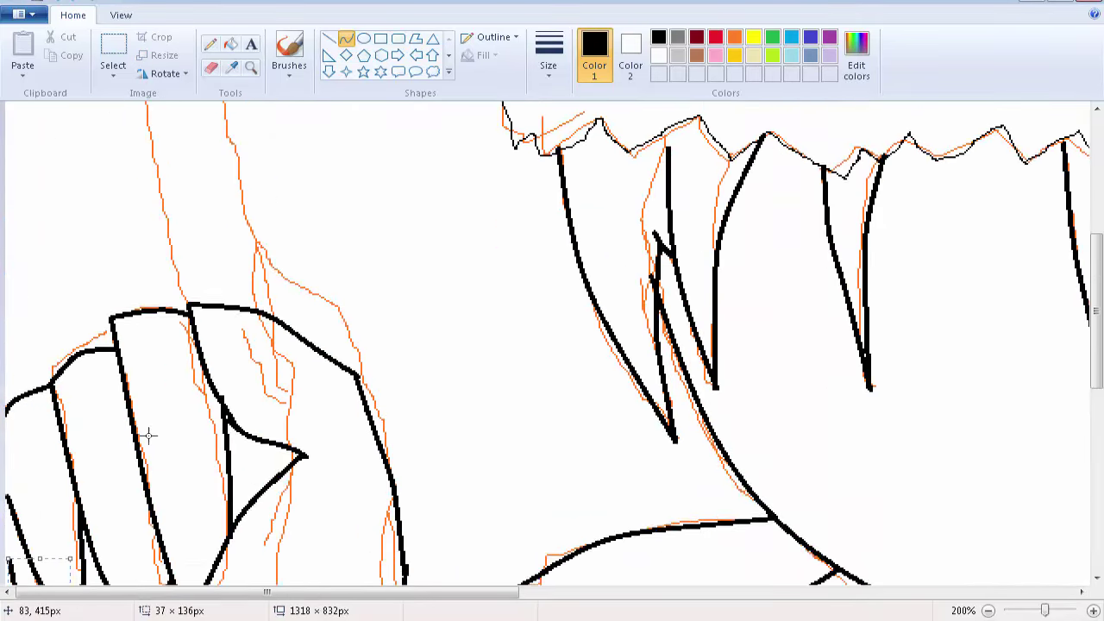
- Trace the left edge of the raised index finger with a black curve from the knuckle up to the fingertip
{"action": "scroll", "coordinate": [151, 429], "scroll_direction": "down", "scroll_amount": 3}
{"action": "left_click", "coordinate": [173, 351]}
{"action": "scroll", "coordinate": [179, 364], "scroll_direction": "up", "scroll_amount": 4}
{"action": "mouse_move", "coordinate": [185, 425]}
{"action": "left_mouse_down"}
{"action": "mouse_move", "coordinate": [140, 131]}
{"action": "mouse_move", "coordinate": [154, 109]}
{"action": "left_mouse_up"}
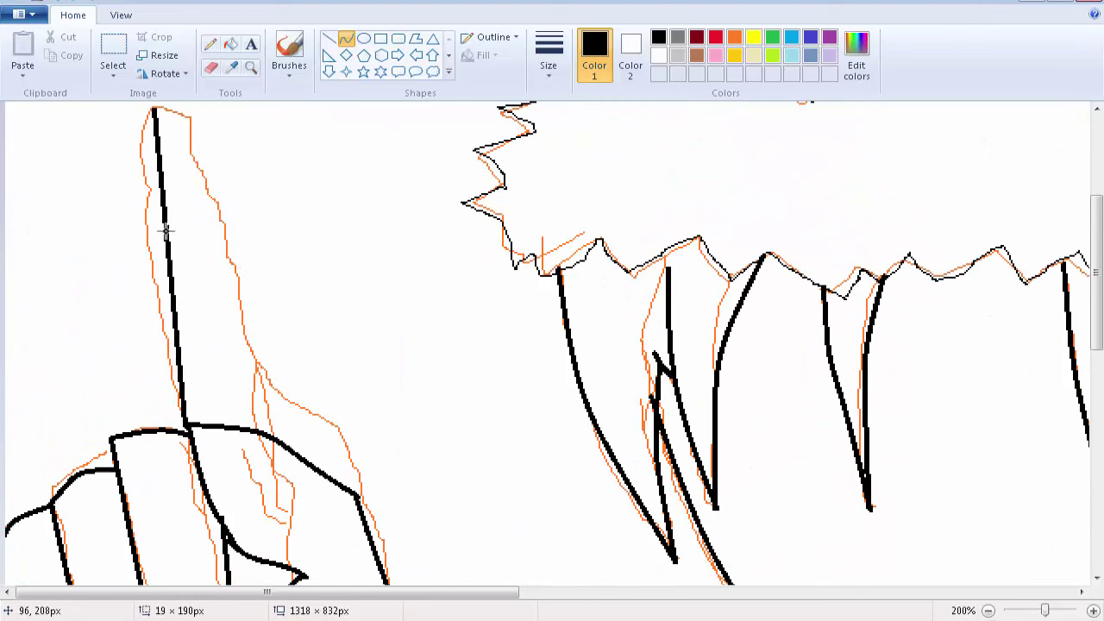
{"action": "mouse_move", "coordinate": [166, 231]}
{"action": "left_mouse_down"}
{"action": "mouse_move", "coordinate": [143, 228]}
{"action": "mouse_move", "coordinate": [272, 561]}
{"action": "left_mouse_up"}
- Trace the rounded index fingertip with a black curve continuing partway down the finger's right side
{"action": "scroll", "coordinate": [143, 228], "scroll_direction": "up", "scroll_amount": 3}
{"action": "left_click_drag", "start_coordinate": [219, 298], "coordinate": [204, 273]}
{"action": "key", "text": "ctrl+z"}
{"action": "mouse_move", "coordinate": [154, 231]}
{"action": "left_mouse_down"}
{"action": "mouse_move", "coordinate": [170, 234]}
{"action": "mouse_move", "coordinate": [224, 342]}
{"action": "left_mouse_up"}
{"action": "left_click_drag", "start_coordinate": [188, 229], "coordinate": [199, 277]}
- Trace the lower right edge of the index finger down to the hand, bowing the curve slightly inward
{"action": "scroll", "coordinate": [236, 272], "scroll_direction": "down", "scroll_amount": 3}
{"action": "left_click_drag", "start_coordinate": [274, 438], "coordinate": [222, 210]}
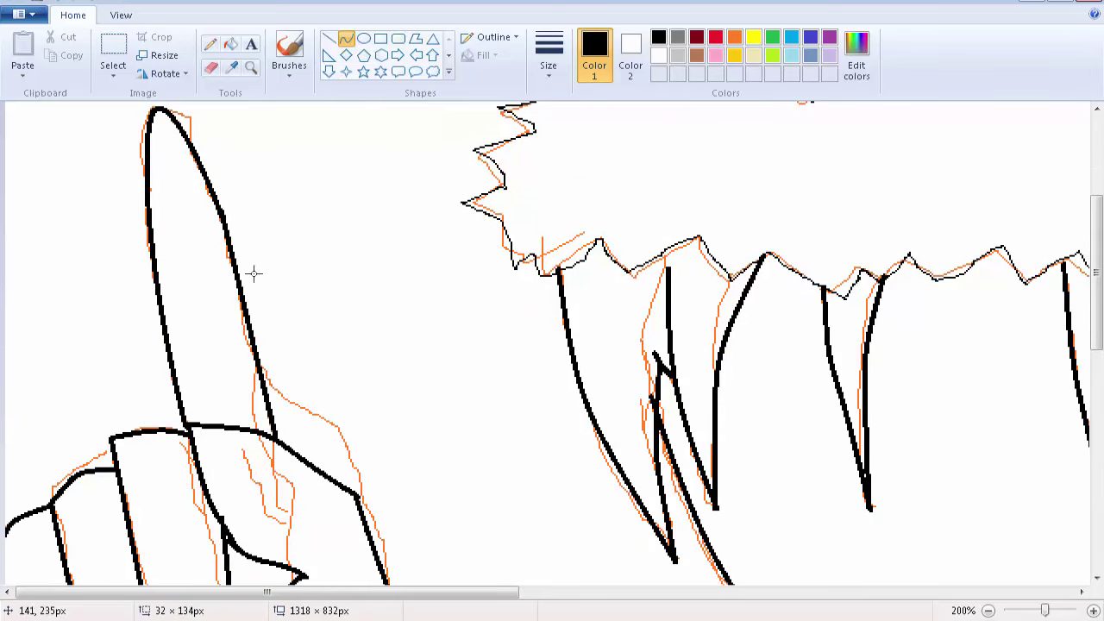
{"action": "left_click_drag", "start_coordinate": [255, 273], "coordinate": [235, 282]}
{"action": "scroll", "coordinate": [235, 282], "scroll_direction": "down", "scroll_amount": 1}
{"action": "scroll", "coordinate": [235, 283], "scroll_direction": "up", "scroll_amount": 2}
{"action": "scroll", "coordinate": [235, 283], "scroll_direction": "down", "scroll_amount": 2}
{"action": "scroll", "coordinate": [130, 195], "scroll_direction": "up", "scroll_amount": 3}
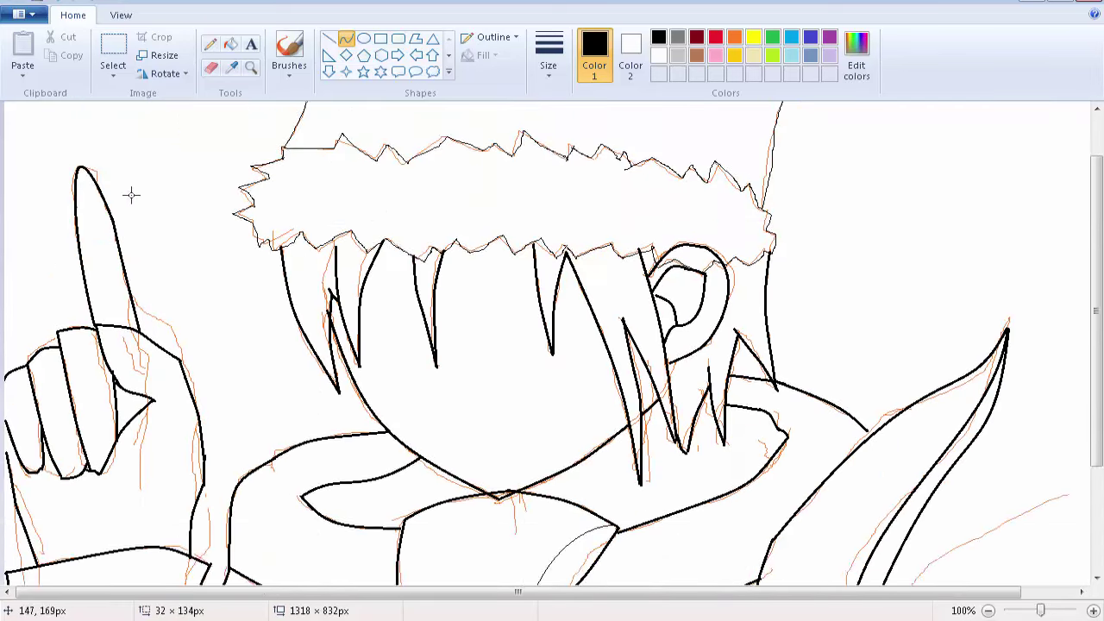
{"action": "left_click_drag", "start_coordinate": [126, 296], "coordinate": [112, 297]}
{"action": "scroll", "coordinate": [543, 412], "scroll_direction": "down", "scroll_amount": 2}
{"action": "left_click", "coordinate": [180, 295]}
{"action": "scroll", "coordinate": [517, 527], "scroll_direction": "up", "scroll_amount": 1}
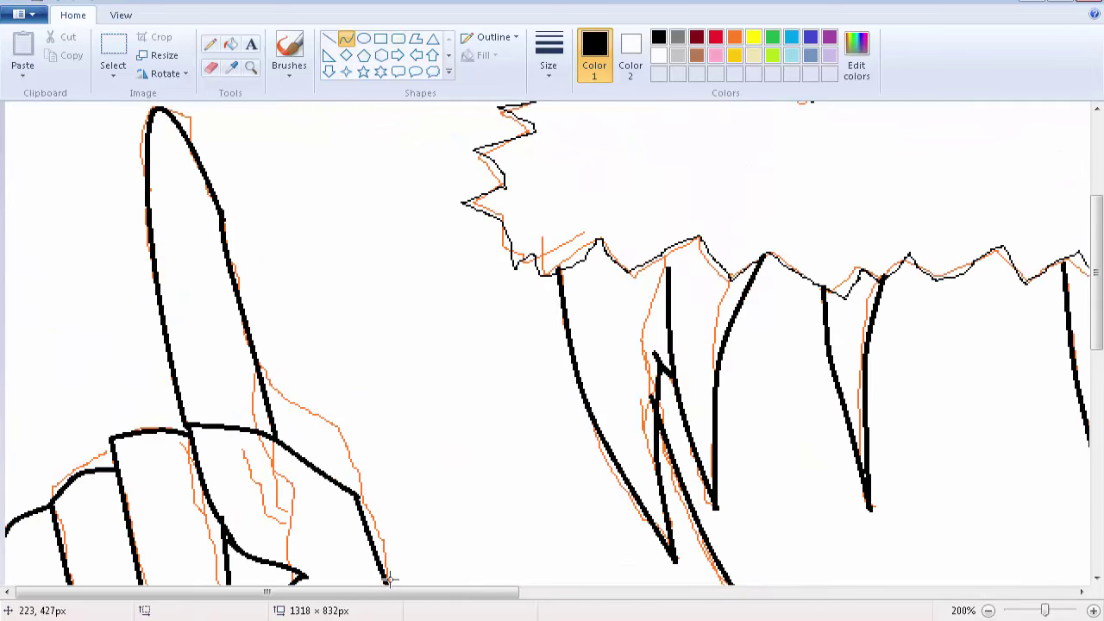
{"action": "left_click_drag", "start_coordinate": [403, 591], "coordinate": [651, 576]}
{"action": "scroll", "coordinate": [650, 576], "scroll_direction": "down", "scroll_amount": 3}
{"action": "left_click", "coordinate": [329, 38]}
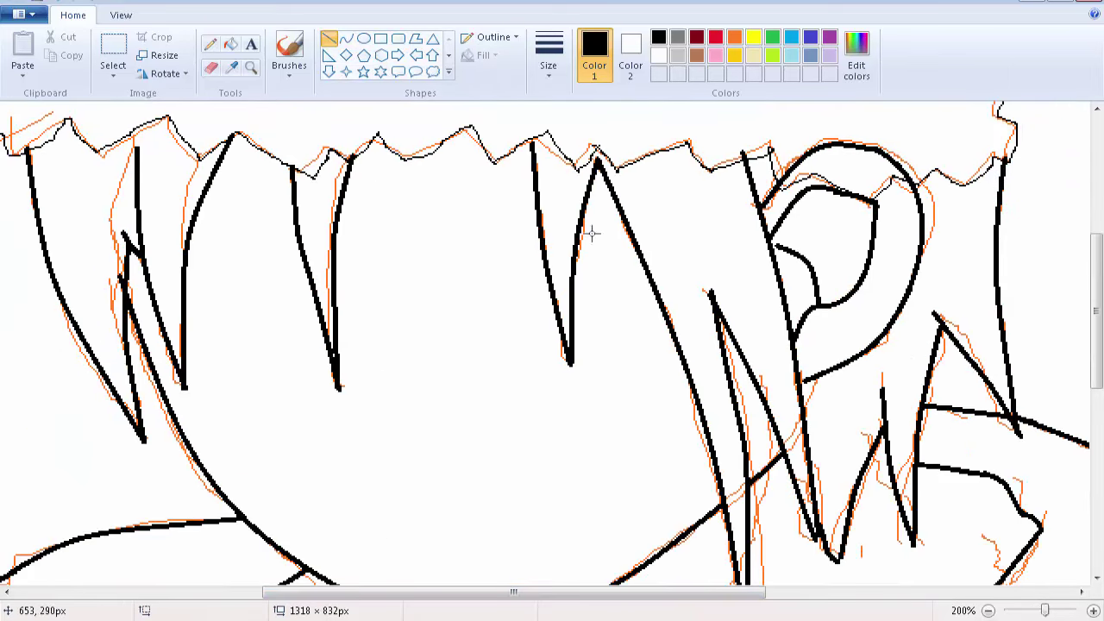
{"action": "left_click_drag", "start_coordinate": [524, 272], "coordinate": [681, 257]}
{"action": "key", "text": "ctrl+z"}
- Set the outline to the thinnest width and try a straight eyelid line across the strands right of the forehead's center
{"action": "left_click", "coordinate": [562, 64]}
{"action": "left_click", "coordinate": [571, 104]}
{"action": "mouse_move", "coordinate": [517, 271]}
{"action": "left_mouse_down"}
{"action": "mouse_move", "coordinate": [683, 256]}
{"action": "mouse_move", "coordinate": [685, 245]}
{"action": "mouse_move", "coordinate": [621, 248]}
{"action": "left_mouse_up"}
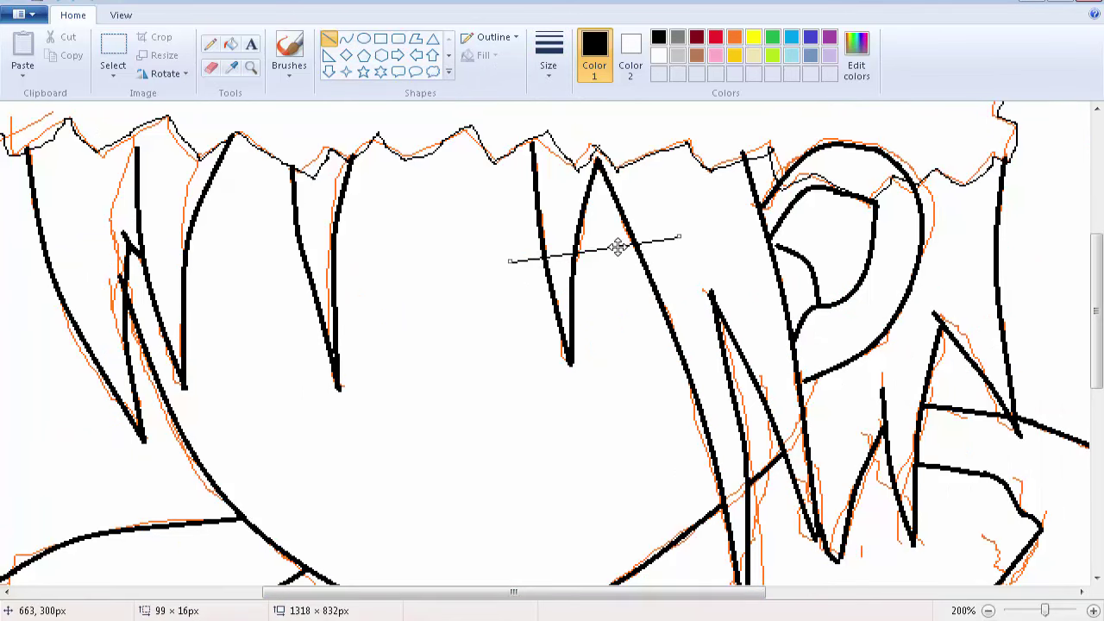
{"action": "key", "text": "ctrl+z"}
- Draw a thin, slightly arched curve about 98 × 16 px as the right eye's upper eyelid, crossing the hair strands
{"action": "left_click", "coordinate": [346, 38]}
{"action": "left_click_drag", "start_coordinate": [528, 255], "coordinate": [681, 233]}
{"action": "mouse_move", "coordinate": [607, 241]}
{"action": "left_mouse_down"}
{"action": "mouse_move", "coordinate": [617, 232]}
{"action": "mouse_move", "coordinate": [607, 237]}
{"action": "left_mouse_up"}
{"action": "key", "text": "ctrl+z"}
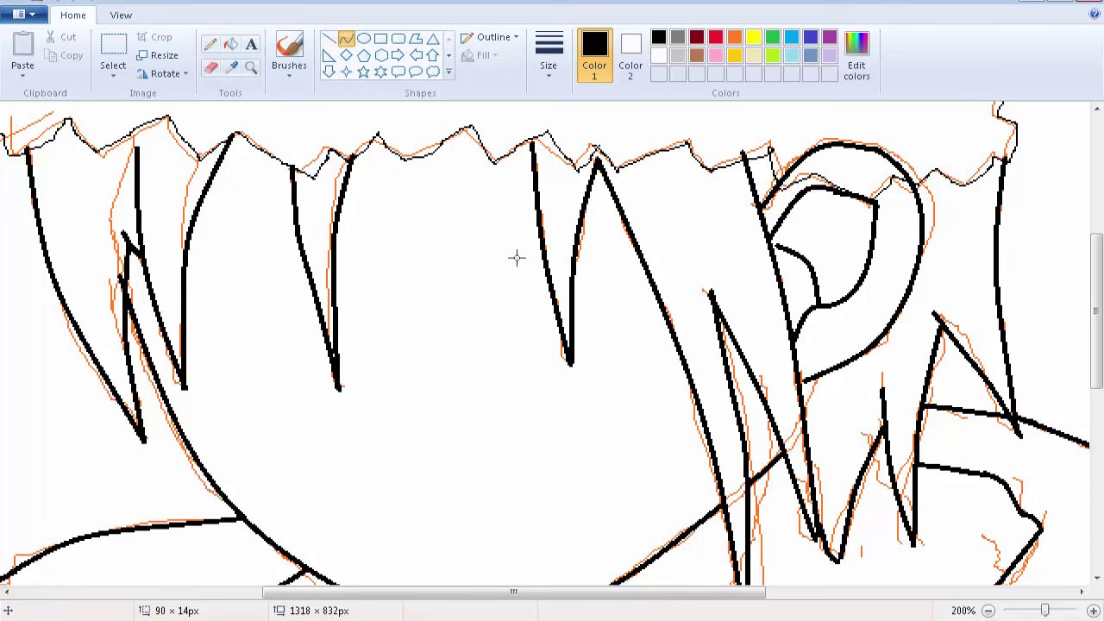
{"action": "left_click_drag", "start_coordinate": [517, 257], "coordinate": [685, 236]}
{"action": "left_click", "coordinate": [616, 236]}
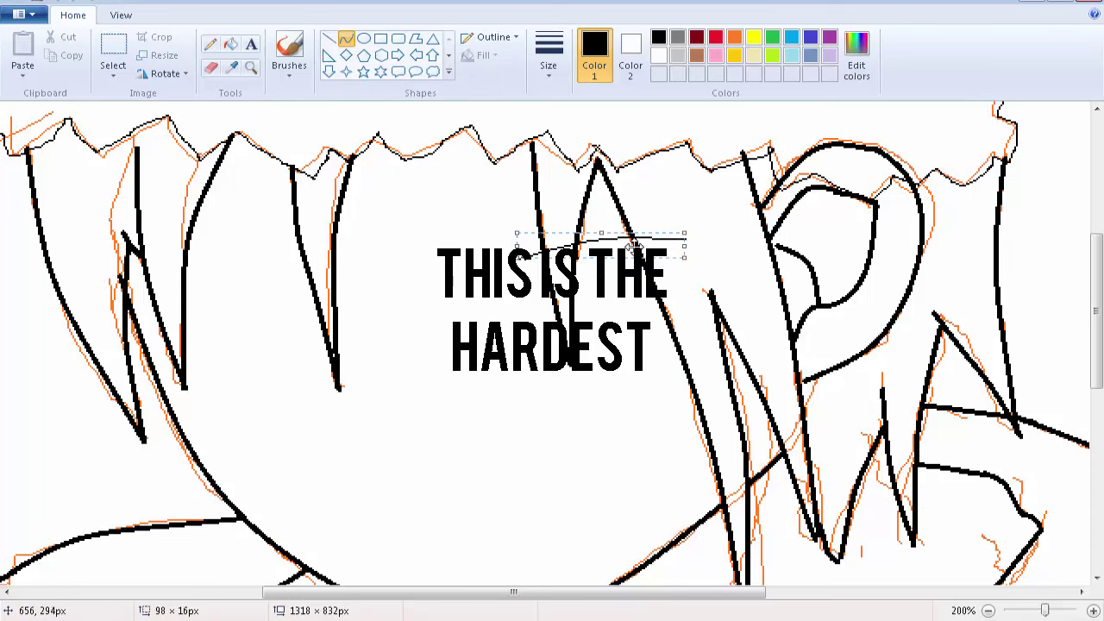
- Draw a short thin curve about 11 × 15 px hooking down from the outer end of the right eye's upper eyelid
{"action": "scroll", "coordinate": [698, 299], "scroll_direction": "up", "scroll_amount": 1}
{"action": "left_click_drag", "start_coordinate": [559, 592], "coordinate": [717, 590]}
{"action": "scroll", "coordinate": [540, 348], "scroll_direction": "down", "scroll_amount": 3}
{"action": "left_click", "coordinate": [539, 348]}
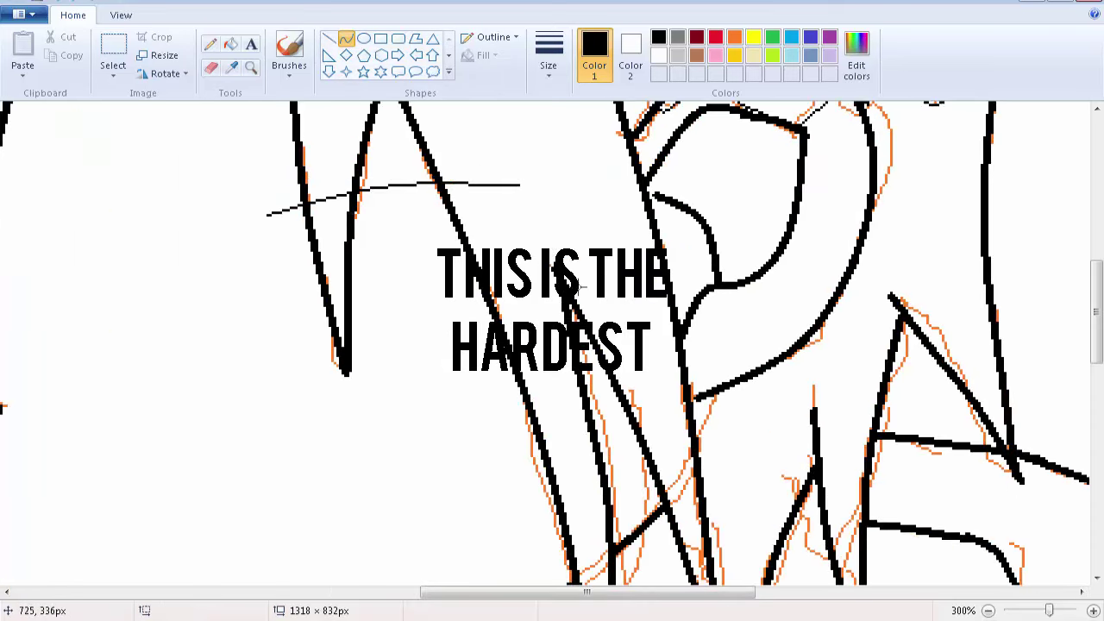
{"action": "scroll", "coordinate": [582, 287], "scroll_direction": "up", "scroll_amount": 1}
{"action": "left_click_drag", "start_coordinate": [674, 247], "coordinate": [668, 255]}
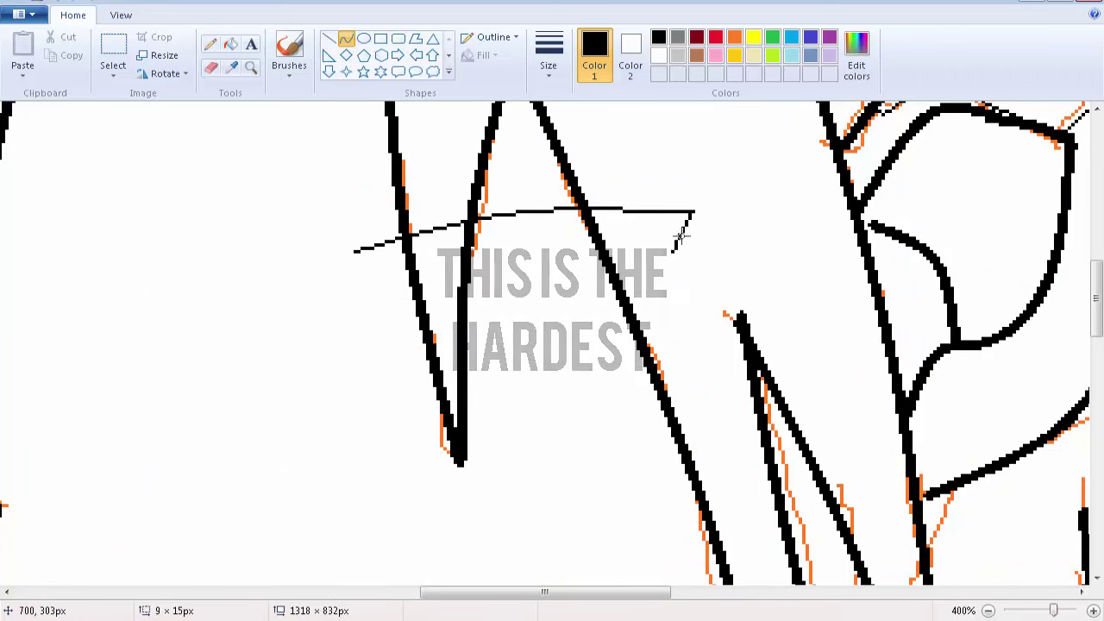
{"action": "key", "text": "ctrl+z"}
{"action": "mouse_move", "coordinate": [690, 213]}
{"action": "left_mouse_down"}
{"action": "mouse_move", "coordinate": [657, 258]}
{"action": "mouse_move", "coordinate": [678, 246]}
{"action": "left_mouse_up"}
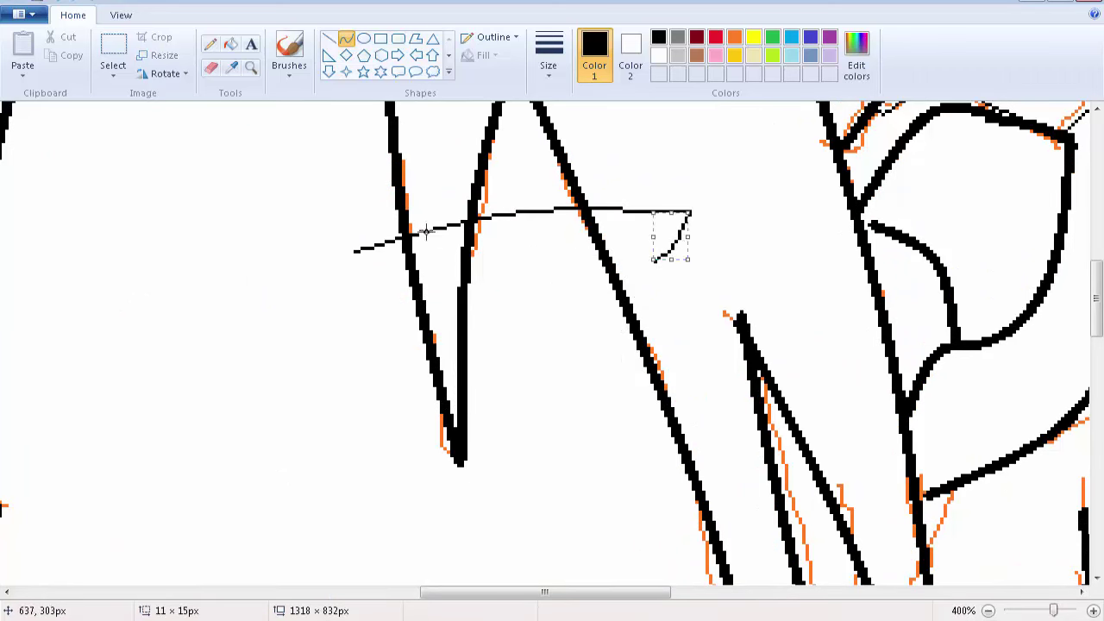
- Draw the upper edge of the right eyelid above the first curve and close its outer corner with a curve about 21 × 21 px
{"action": "left_click_drag", "start_coordinate": [353, 252], "coordinate": [691, 214]}
{"action": "mouse_move", "coordinate": [595, 203]}
{"action": "left_mouse_down"}
{"action": "mouse_move", "coordinate": [527, 191]}
{"action": "mouse_move", "coordinate": [375, 217]}
{"action": "mouse_move", "coordinate": [543, 197]}
{"action": "mouse_move", "coordinate": [439, 207]}
{"action": "mouse_move", "coordinate": [511, 188]}
{"action": "mouse_move", "coordinate": [464, 193]}
{"action": "mouse_move", "coordinate": [706, 201]}
{"action": "left_mouse_up"}
{"action": "left_click", "coordinate": [602, 181]}
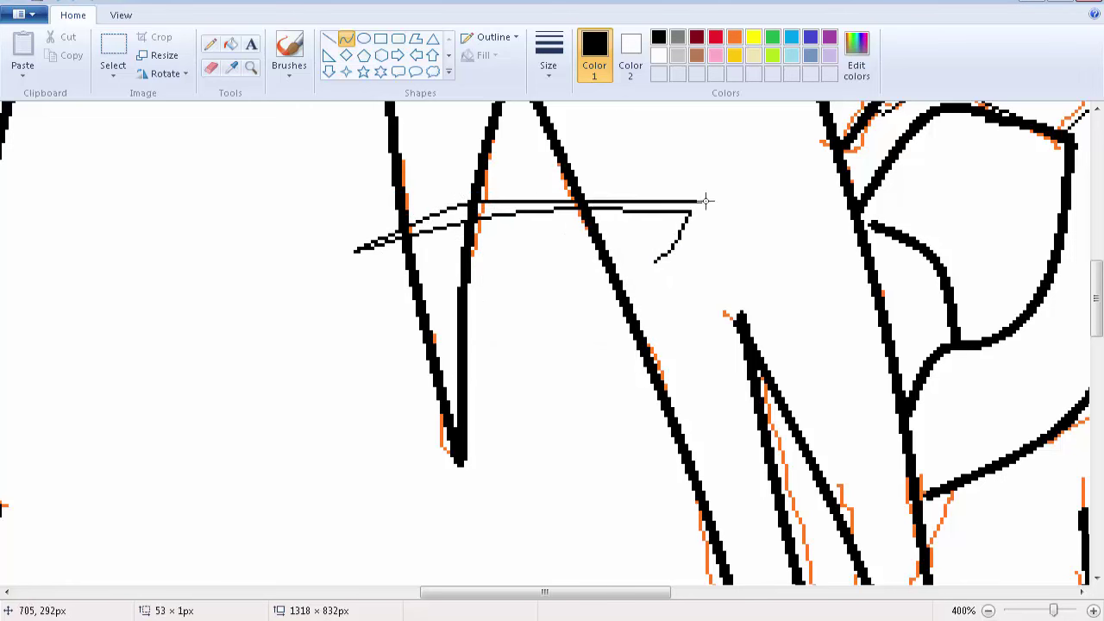
{"action": "left_click_drag", "start_coordinate": [596, 197], "coordinate": [647, 182]}
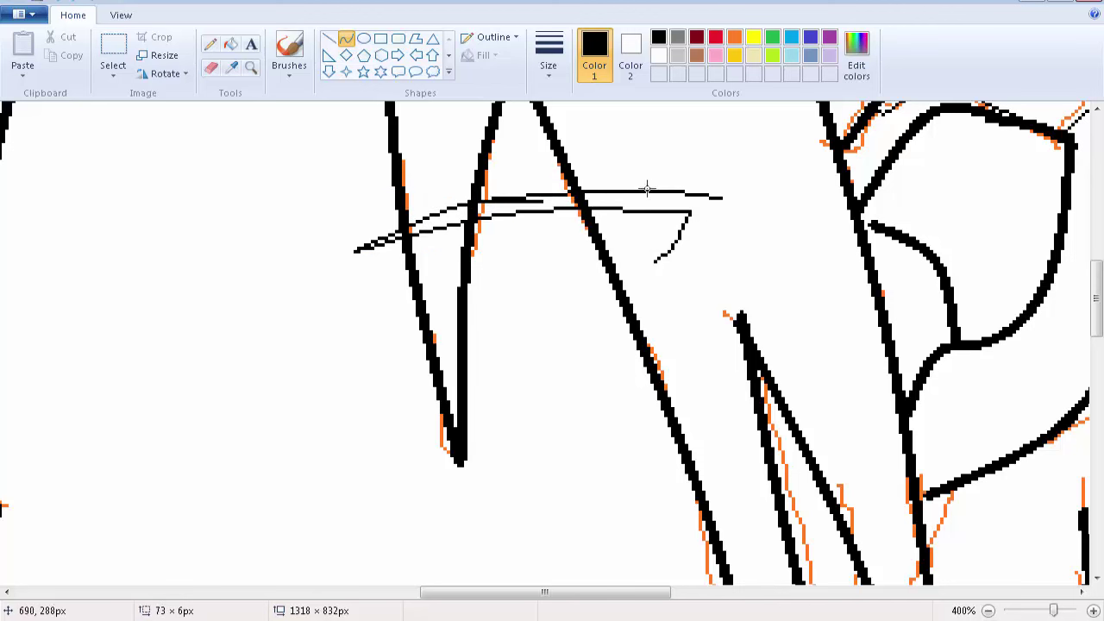
{"action": "left_click_drag", "start_coordinate": [727, 198], "coordinate": [701, 231]}
{"action": "left_click", "coordinate": [700, 231]}
- Draw a thin arched curve about 96 × 9 px as the left eye's upper eyelid, across the left hair strands
{"action": "scroll", "coordinate": [618, 287], "scroll_direction": "down", "scroll_amount": 1}
{"action": "scroll", "coordinate": [617, 286], "scroll_direction": "down", "scroll_amount": 1}
{"action": "scroll", "coordinate": [617, 286], "scroll_direction": "up", "scroll_amount": 1}
{"action": "left_click_drag", "start_coordinate": [606, 591], "coordinate": [489, 559]}
{"action": "scroll", "coordinate": [517, 487], "scroll_direction": "down", "scroll_amount": 1}
{"action": "scroll", "coordinate": [515, 487], "scroll_direction": "up", "scroll_amount": 2}
{"action": "scroll", "coordinate": [613, 552], "scroll_direction": "right", "scroll_amount": 5}
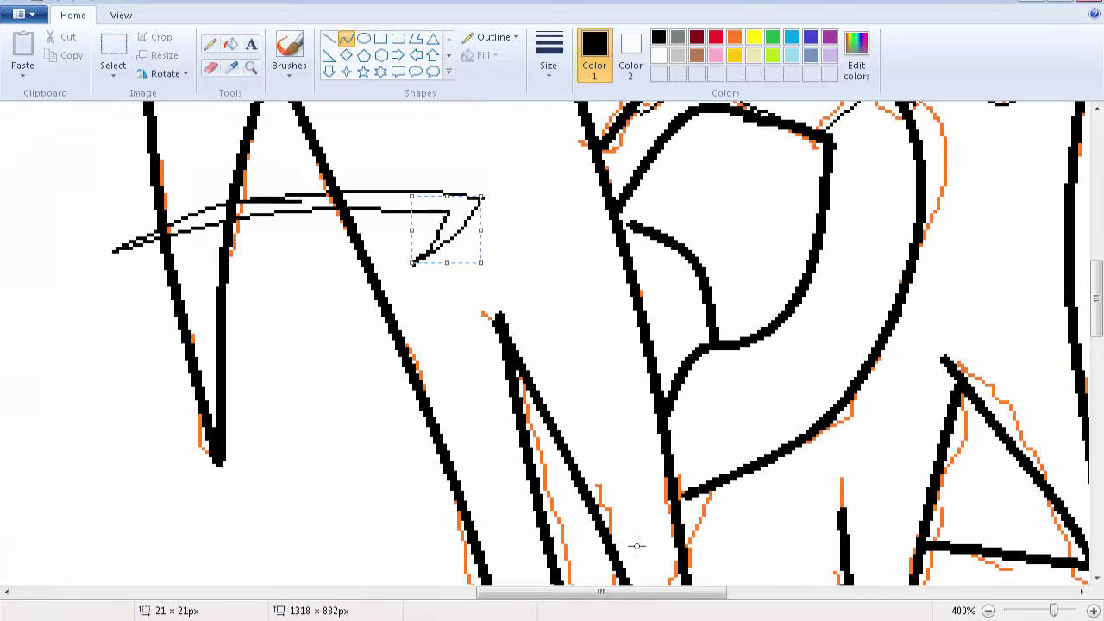
{"action": "scroll", "coordinate": [340, 349], "scroll_direction": "down", "scroll_amount": 2}
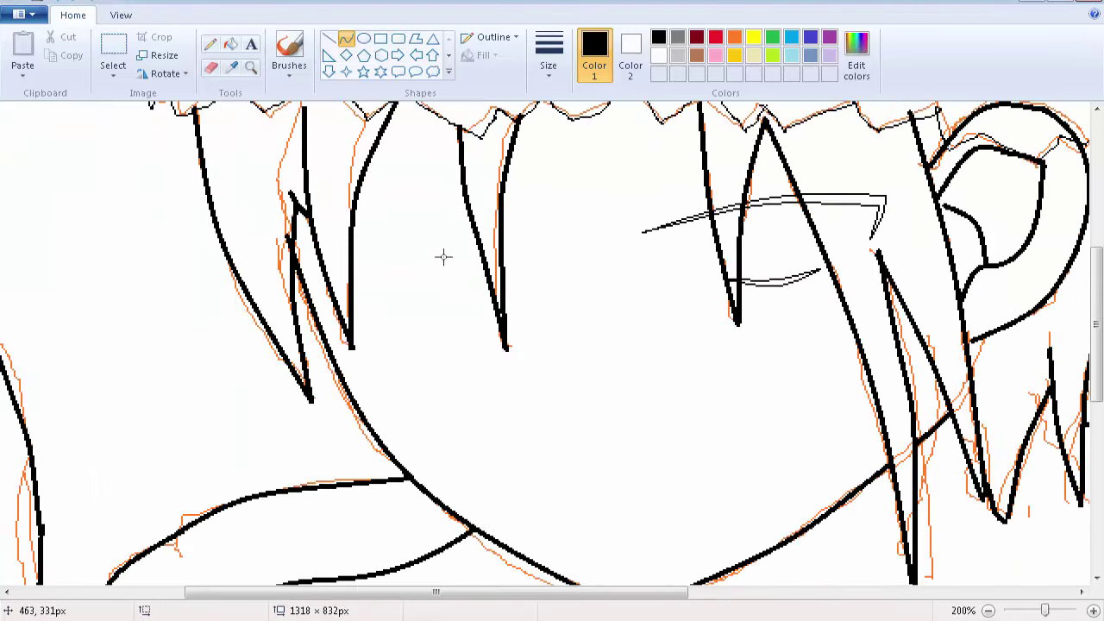
{"action": "left_click_drag", "start_coordinate": [473, 249], "coordinate": [329, 249]}
{"action": "left_click_drag", "start_coordinate": [396, 250], "coordinate": [441, 277]}
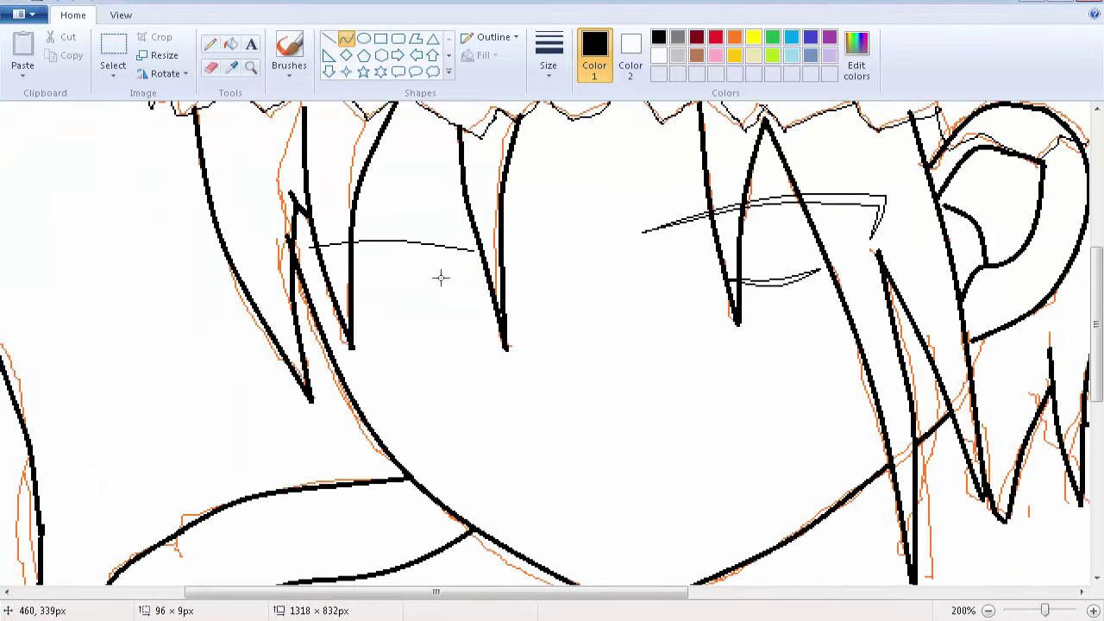
- Draw a short curve about 10 × 19 px hooking down from the outer end of the left eye's upper eyelid
{"action": "scroll", "coordinate": [437, 274], "scroll_direction": "up", "scroll_amount": 2}
{"action": "scroll", "coordinate": [419, 289], "scroll_direction": "down", "scroll_amount": 2}
{"action": "scroll", "coordinate": [420, 289], "scroll_direction": "up", "scroll_amount": 1}
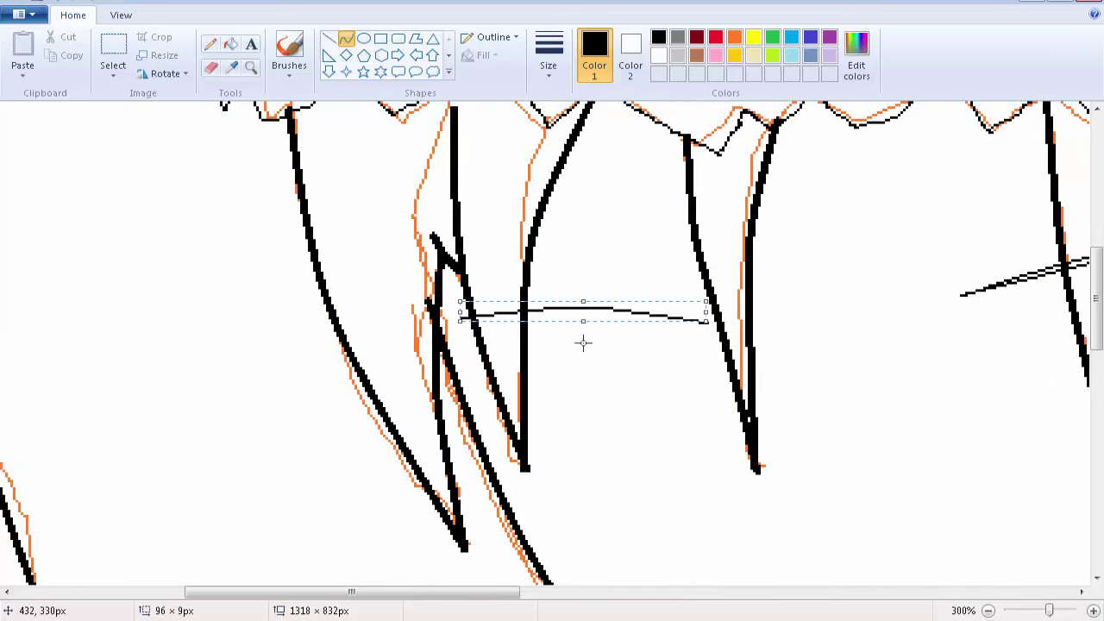
{"action": "left_click_drag", "start_coordinate": [462, 316], "coordinate": [464, 336]}
{"action": "scroll", "coordinate": [565, 358], "scroll_direction": "down", "scroll_amount": 1}
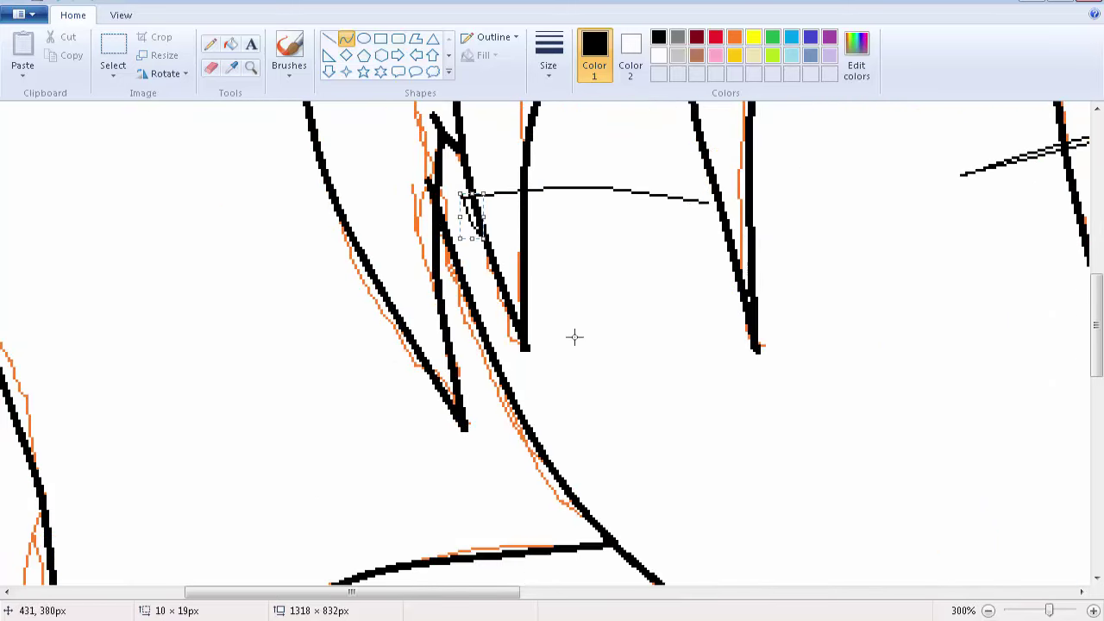
{"action": "left_click", "coordinate": [577, 337]}
- Draw the upper edge of the left eyelid above the first curve and close its outer corner with a curve about 16 × 23 px
{"action": "mouse_move", "coordinate": [708, 203]}
{"action": "left_mouse_down"}
{"action": "mouse_move", "coordinate": [451, 183]}
{"action": "mouse_move", "coordinate": [623, 167]}
{"action": "mouse_move", "coordinate": [580, 168]}
{"action": "left_mouse_up"}
{"action": "left_click_drag", "start_coordinate": [434, 208], "coordinate": [448, 220]}
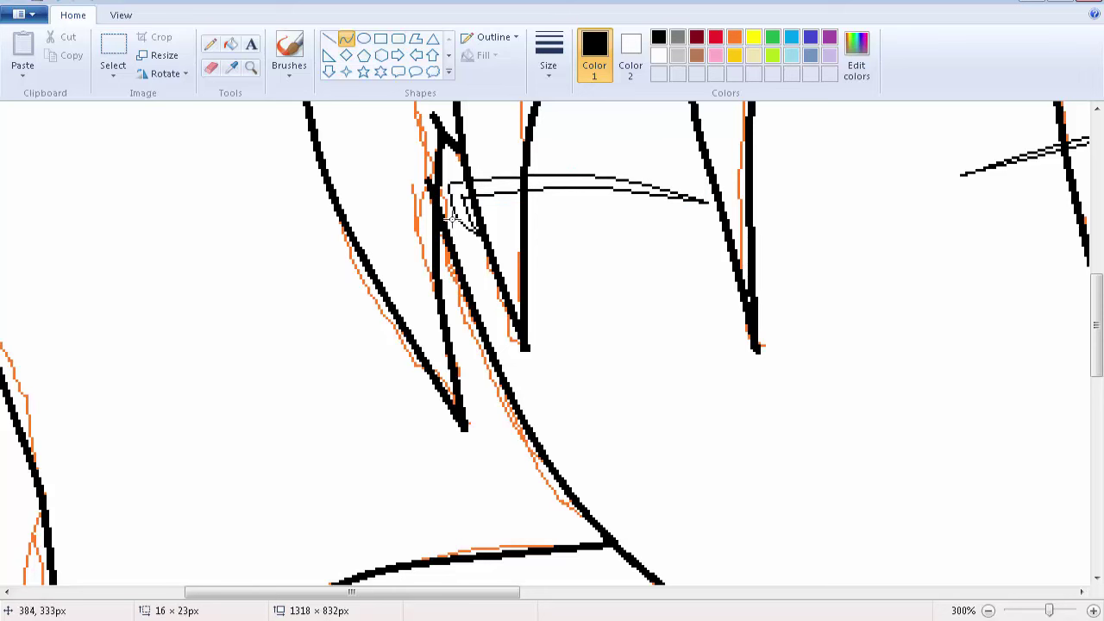
{"action": "left_click_drag", "start_coordinate": [460, 218], "coordinate": [457, 219]}
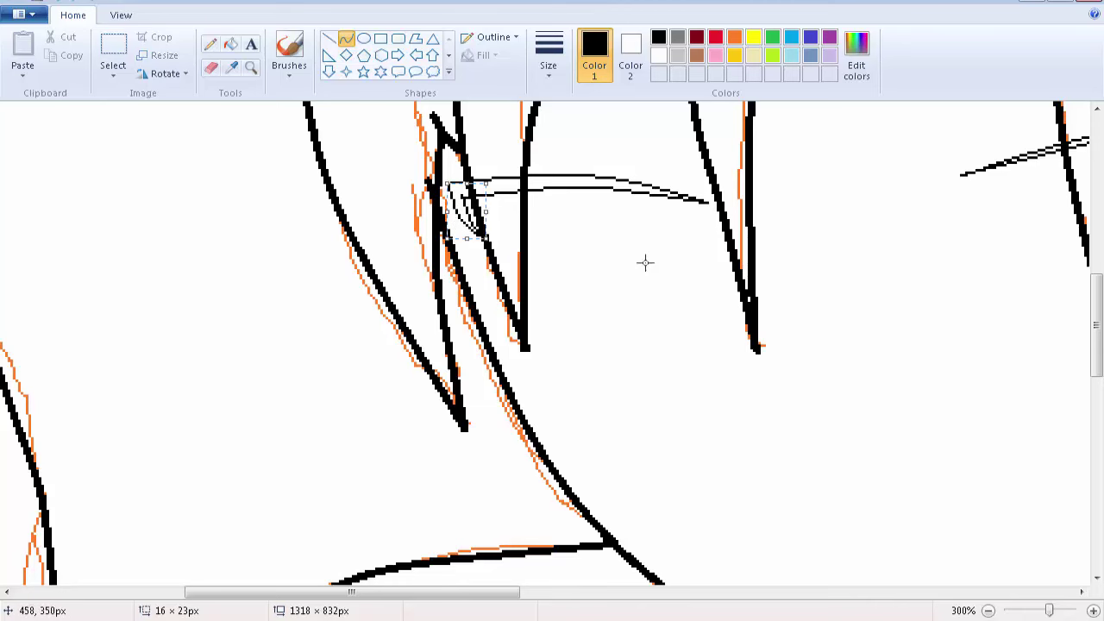
- Draw the left eye's lower eyelid from two thin sagging curves about 43 px wide that share their end points
{"action": "mouse_move", "coordinate": [652, 262]}
{"action": "left_mouse_down"}
{"action": "mouse_move", "coordinate": [534, 261]}
{"action": "mouse_move", "coordinate": [544, 268]}
{"action": "left_mouse_up"}
{"action": "left_click_drag", "start_coordinate": [584, 275], "coordinate": [593, 282]}
{"action": "scroll", "coordinate": [748, 296], "scroll_direction": "down", "scroll_amount": 1}
{"action": "scroll", "coordinate": [748, 296], "scroll_direction": "up", "scroll_amount": 3}
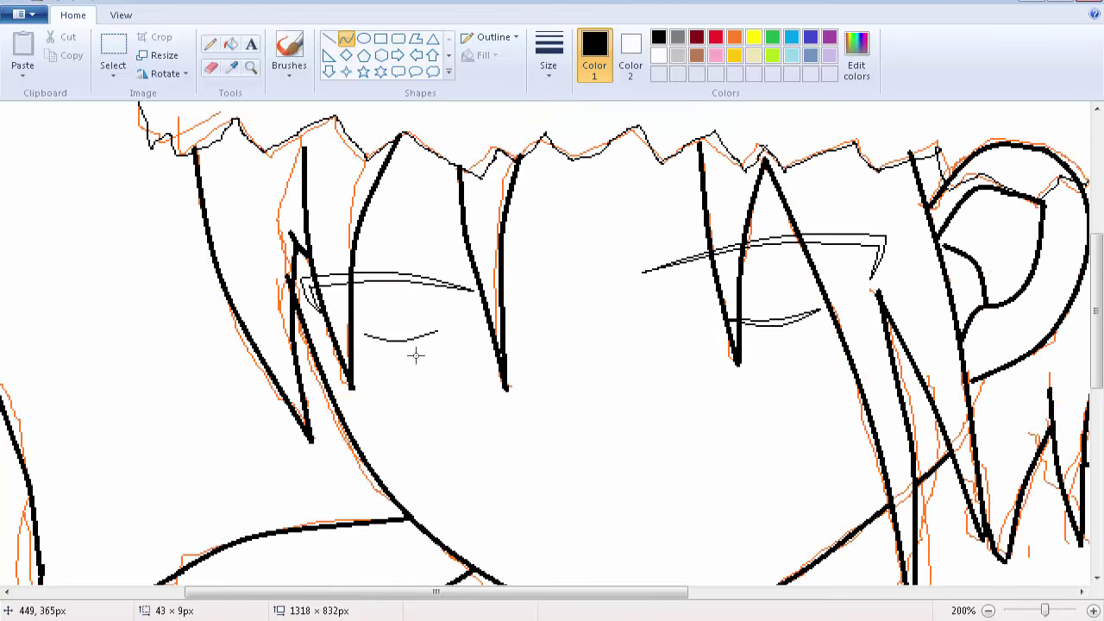
{"action": "scroll", "coordinate": [465, 393], "scroll_direction": "up", "scroll_amount": 1}
{"action": "mouse_move", "coordinate": [544, 449]}
{"action": "left_mouse_down"}
{"action": "mouse_move", "coordinate": [653, 444]}
{"action": "mouse_move", "coordinate": [599, 453]}
{"action": "left_mouse_up"}
- Draw a short thin curve for the nose, below and between the eyes
{"action": "scroll", "coordinate": [632, 449], "scroll_direction": "down", "scroll_amount": 1}
{"action": "scroll", "coordinate": [631, 446], "scroll_direction": "down", "scroll_amount": 2}
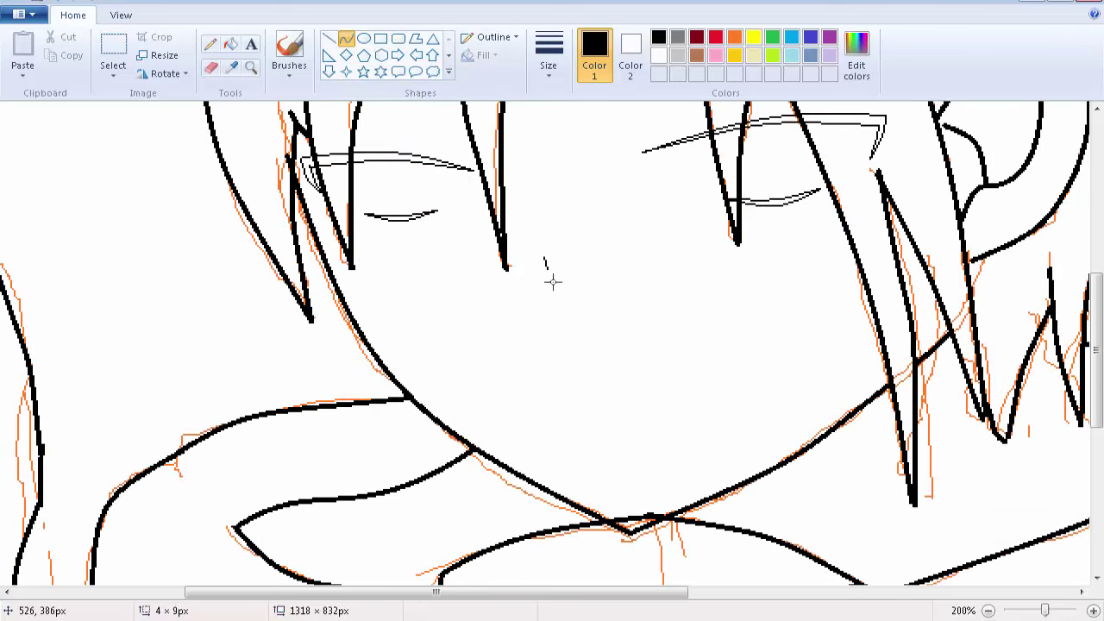
{"action": "left_click_drag", "start_coordinate": [553, 281], "coordinate": [555, 292]}
- Draw a thin S-shaped curve about 98 × 39 px for the mouth, rising to the right above the chin
{"action": "left_click", "coordinate": [615, 395]}
{"action": "mouse_move", "coordinate": [630, 411]}
{"action": "left_mouse_down"}
{"action": "mouse_move", "coordinate": [751, 355]}
{"action": "mouse_move", "coordinate": [650, 406]}
{"action": "left_mouse_up"}
{"action": "left_click", "coordinate": [699, 378]}
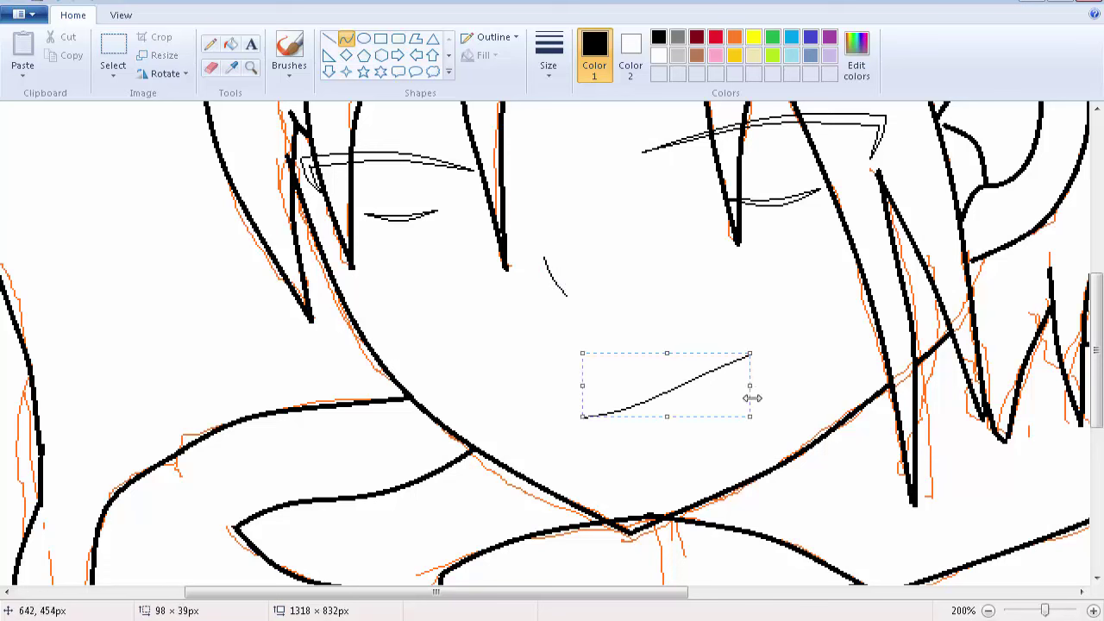
{"action": "mouse_move", "coordinate": [750, 385]}
{"action": "left_mouse_down"}
{"action": "mouse_move", "coordinate": [761, 385]}
{"action": "mouse_move", "coordinate": [710, 378]}
{"action": "mouse_move", "coordinate": [734, 339]}
{"action": "mouse_move", "coordinate": [661, 438]}
{"action": "mouse_move", "coordinate": [612, 446]}
{"action": "left_mouse_up"}
{"action": "left_click", "coordinate": [782, 383]}
{"action": "mouse_move", "coordinate": [671, 422]}
{"action": "left_mouse_down"}
{"action": "mouse_move", "coordinate": [691, 417]}
{"action": "mouse_move", "coordinate": [709, 382]}
{"action": "left_mouse_up"}
{"action": "key", "text": "ctrl+z"}
- Complete the mouth with a thin lower curve about 76 × 60 px, a short curve closing its left end and an inner curve about 60 × 33 px
{"action": "mouse_move", "coordinate": [743, 337]}
{"action": "left_mouse_down"}
{"action": "mouse_move", "coordinate": [664, 417]}
{"action": "mouse_move", "coordinate": [630, 425]}
{"action": "left_mouse_up"}
{"action": "mouse_move", "coordinate": [666, 409]}
{"action": "left_mouse_down"}
{"action": "mouse_move", "coordinate": [671, 421]}
{"action": "mouse_move", "coordinate": [615, 418]}
{"action": "mouse_move", "coordinate": [735, 390]}
{"action": "mouse_move", "coordinate": [739, 338]}
{"action": "mouse_move", "coordinate": [682, 415]}
{"action": "mouse_move", "coordinate": [693, 409]}
{"action": "left_mouse_up"}
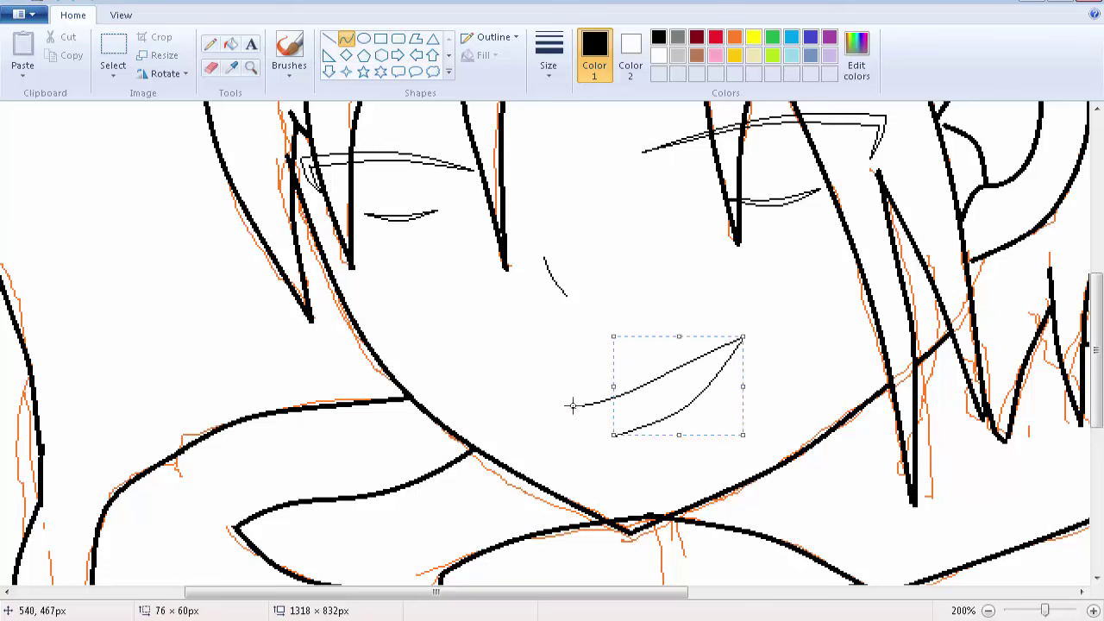
{"action": "left_click_drag", "start_coordinate": [571, 408], "coordinate": [602, 420]}
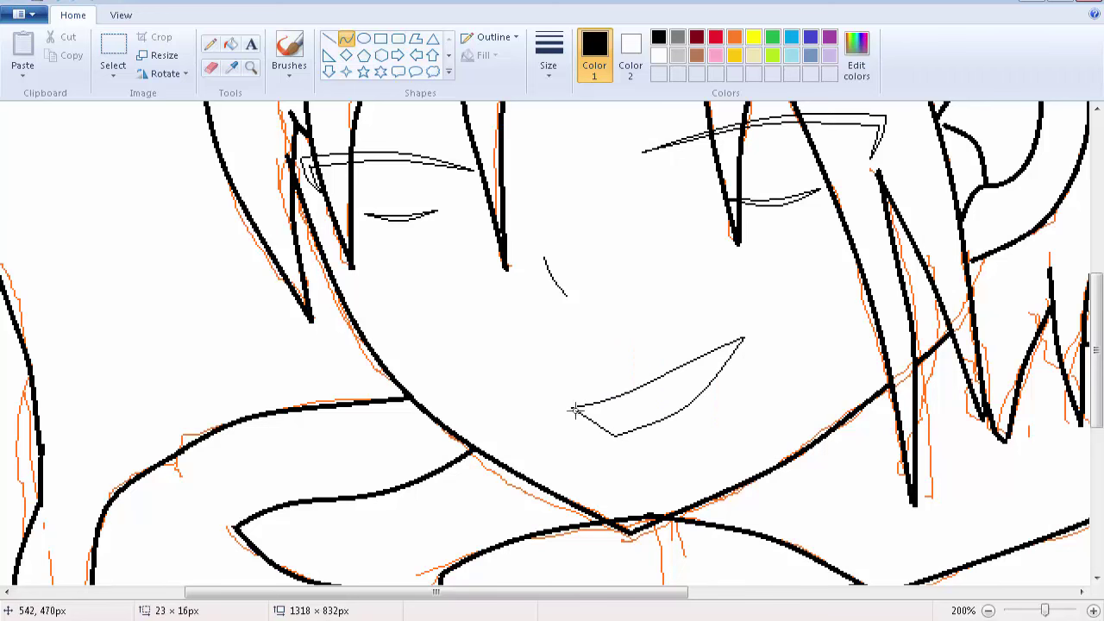
{"action": "left_click", "coordinate": [594, 427]}
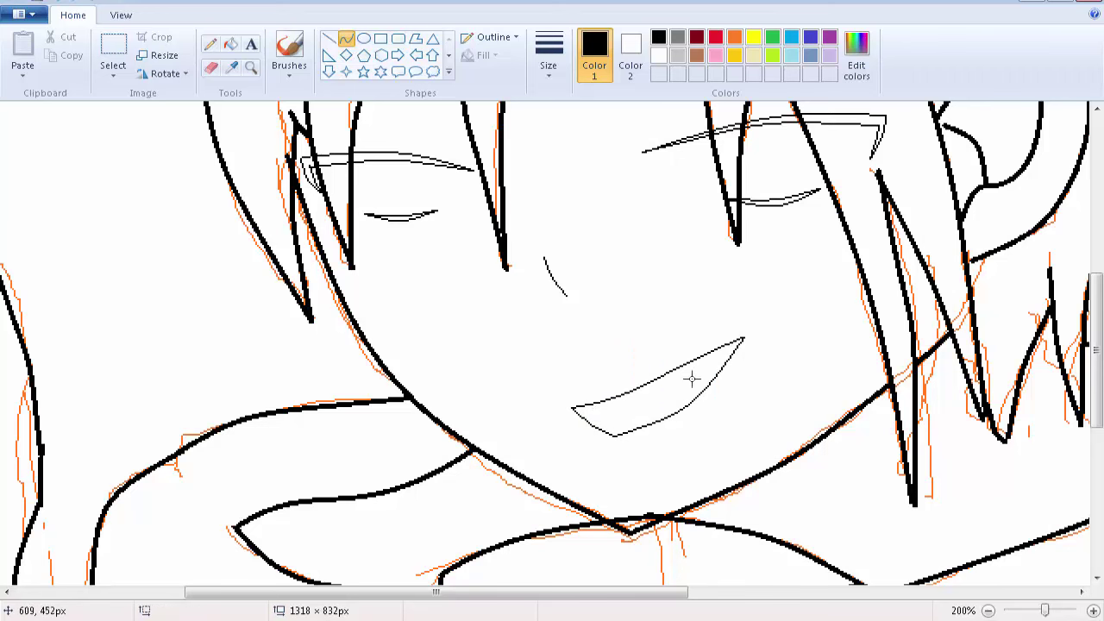
{"action": "left_click_drag", "start_coordinate": [698, 371], "coordinate": [593, 427]}
{"action": "left_click_drag", "start_coordinate": [649, 403], "coordinate": [658, 403]}
- Flood-fill the hair locks beside the left eye and the back of the raised hand with orange to absorb the sketch lines
{"action": "scroll", "coordinate": [662, 344], "scroll_direction": "down", "scroll_amount": 1}
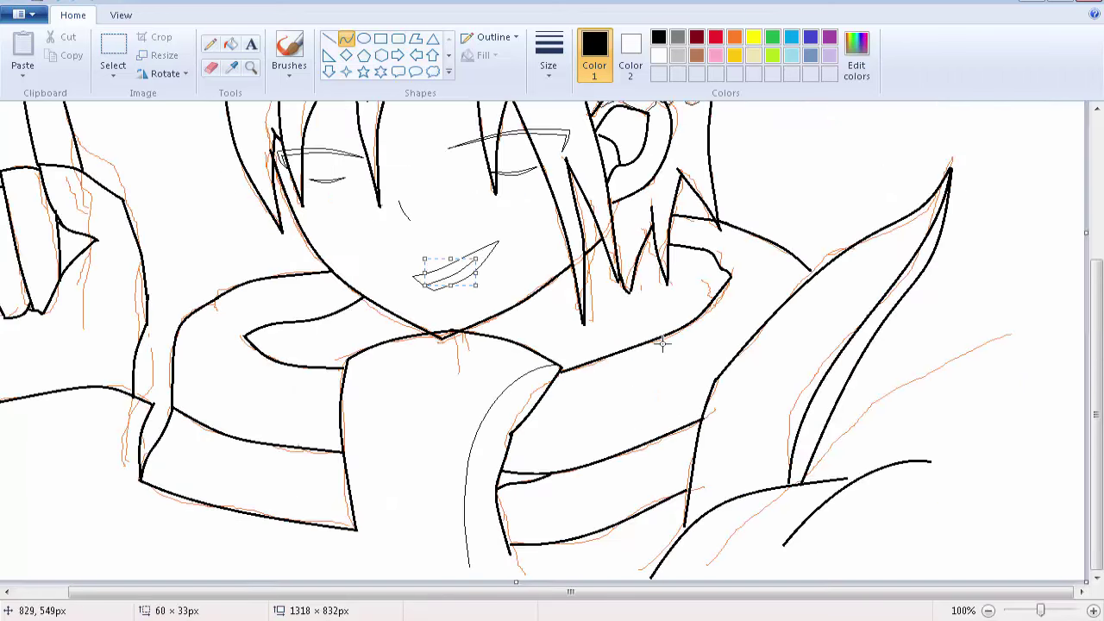
{"action": "scroll", "coordinate": [661, 344], "scroll_direction": "up", "scroll_amount": 5}
{"action": "scroll", "coordinate": [662, 343], "scroll_direction": "down", "scroll_amount": 5}
{"action": "scroll", "coordinate": [664, 245], "scroll_direction": "up", "scroll_amount": 1}
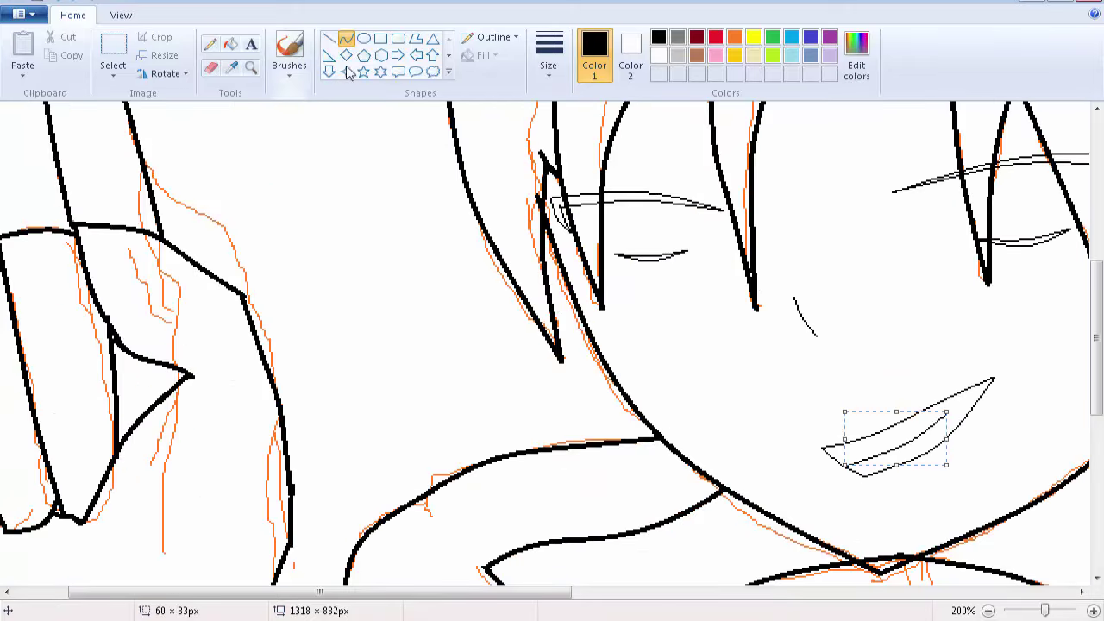
{"action": "left_click", "coordinate": [230, 44]}
{"action": "left_click", "coordinate": [735, 37]}
{"action": "left_click", "coordinate": [508, 155]}
{"action": "left_click", "coordinate": [598, 122]}
{"action": "left_click", "coordinate": [546, 131]}
{"action": "left_click", "coordinate": [158, 335]}
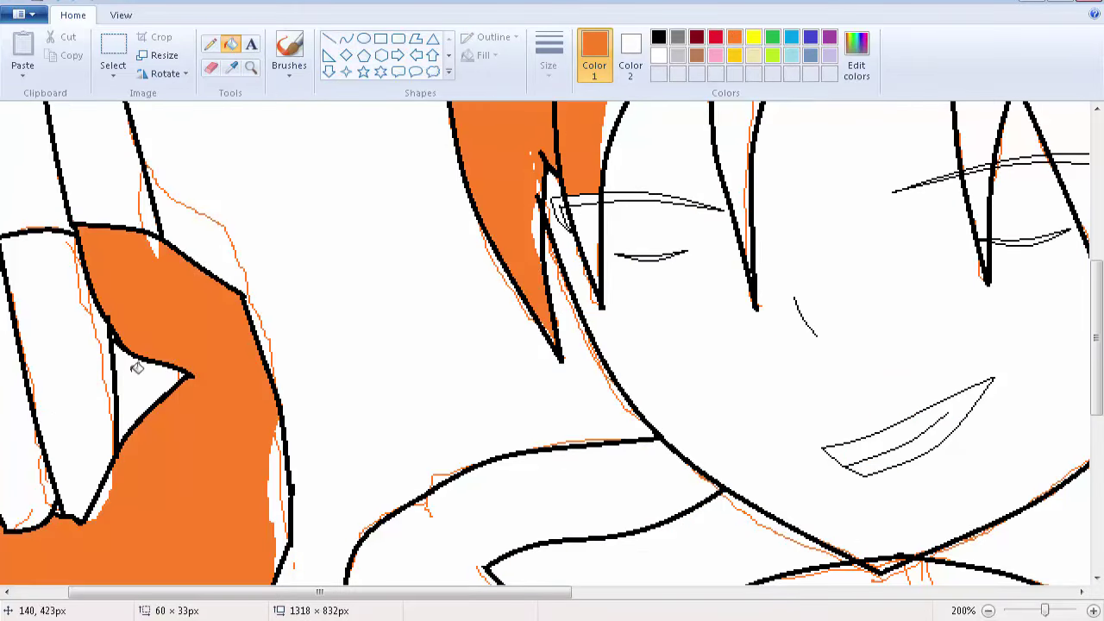
- Fill the thumb, the fingers and the background between the raised hand and the face with orange
{"action": "left_click", "coordinate": [138, 363]}
{"action": "left_click", "coordinate": [61, 342]}
{"action": "left_click", "coordinate": [12, 430]}
{"action": "left_click", "coordinate": [213, 238]}
{"action": "left_click", "coordinate": [104, 200]}
{"action": "left_click", "coordinate": [383, 356]}
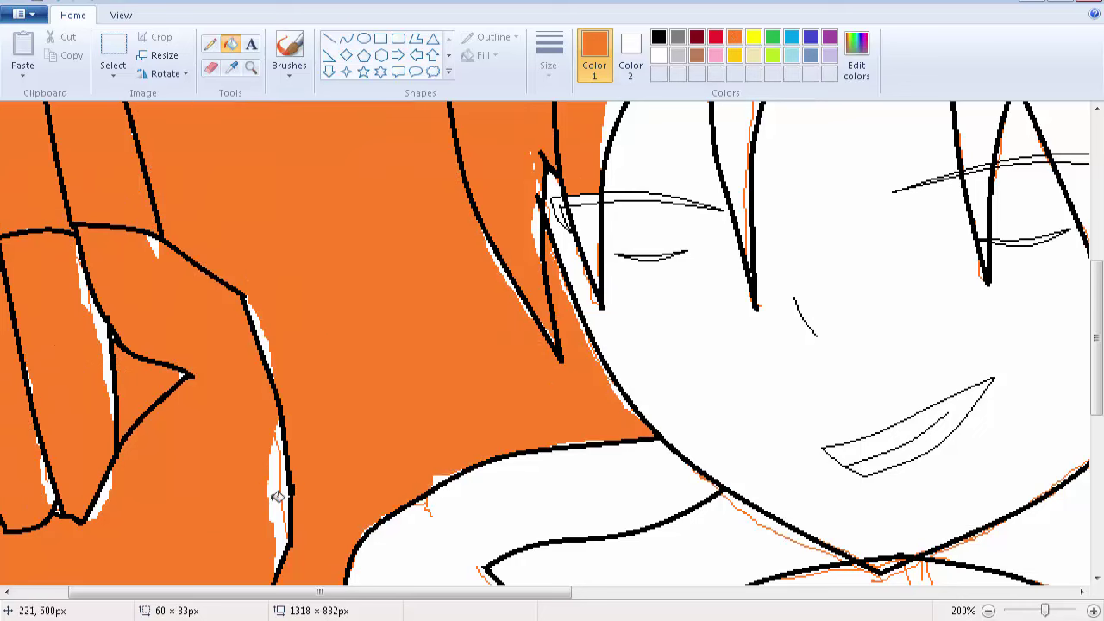
- Fill the scarf sections to the left of and below the chin with orange
{"action": "left_click", "coordinate": [277, 497]}
{"action": "left_click", "coordinate": [527, 493]}
{"action": "left_click", "coordinate": [652, 550]}
{"action": "scroll", "coordinate": [793, 383], "scroll_direction": "down", "scroll_amount": 3}
{"action": "left_click", "coordinate": [777, 282]}
{"action": "left_click", "coordinate": [838, 340]}
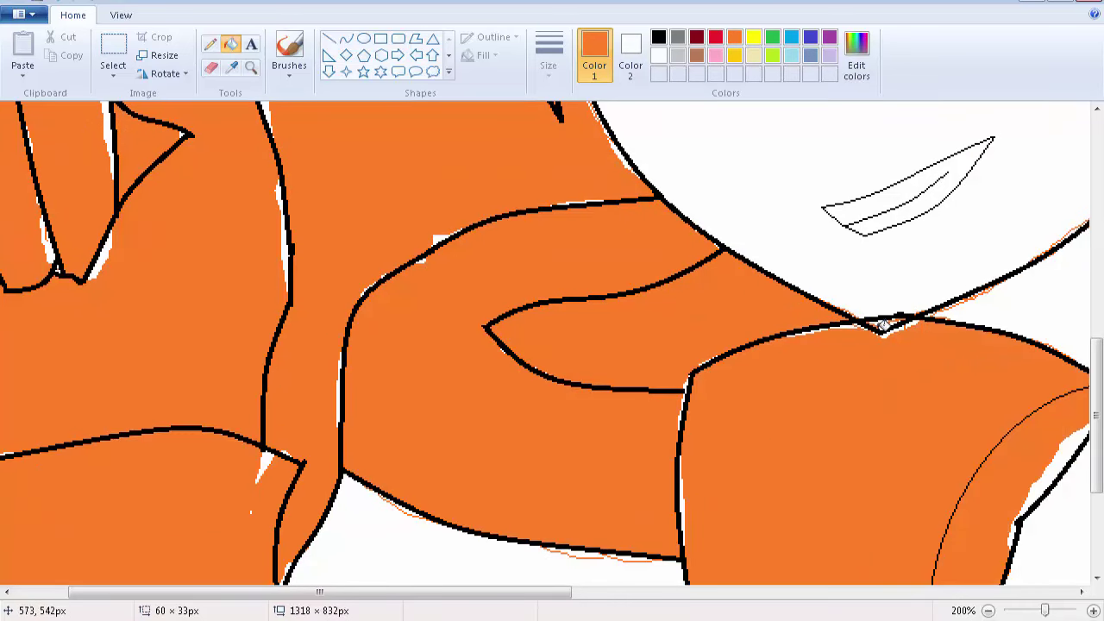
- Fill the scarf sections to the right of the chin and the areas around the hair locks near the ear with orange
{"action": "left_click_drag", "start_coordinate": [520, 599], "coordinate": [820, 601]}
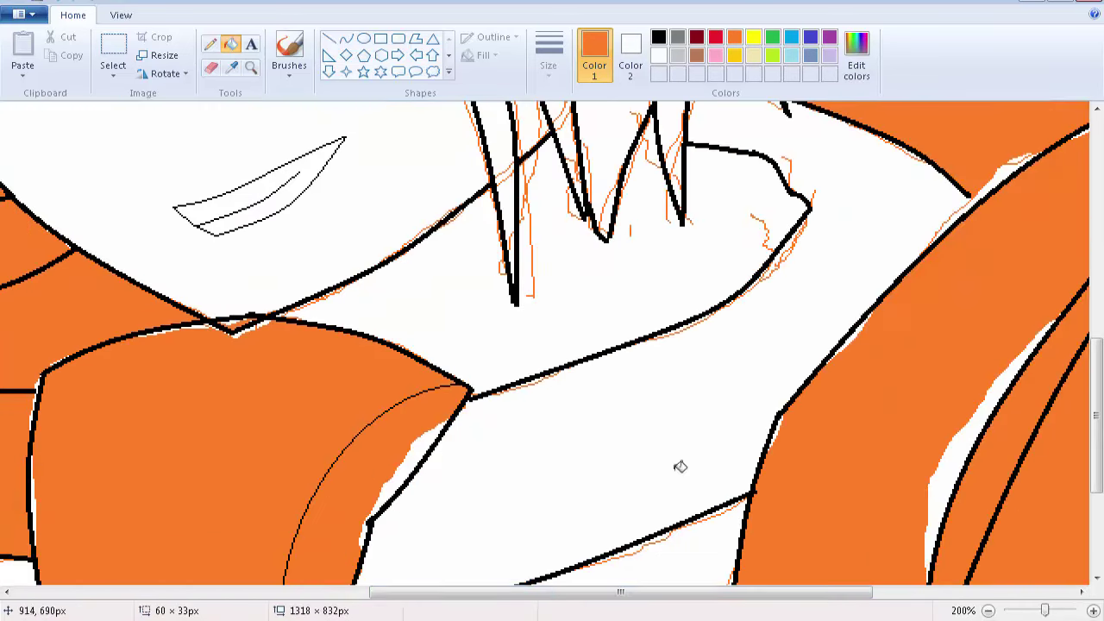
{"action": "left_click", "coordinate": [680, 467]}
{"action": "left_click", "coordinate": [660, 299]}
{"action": "scroll", "coordinate": [660, 299], "scroll_direction": "up", "scroll_amount": 3}
{"action": "left_click", "coordinate": [616, 254]}
{"action": "left_click", "coordinate": [522, 211]}
{"action": "left_click", "coordinate": [490, 215]}
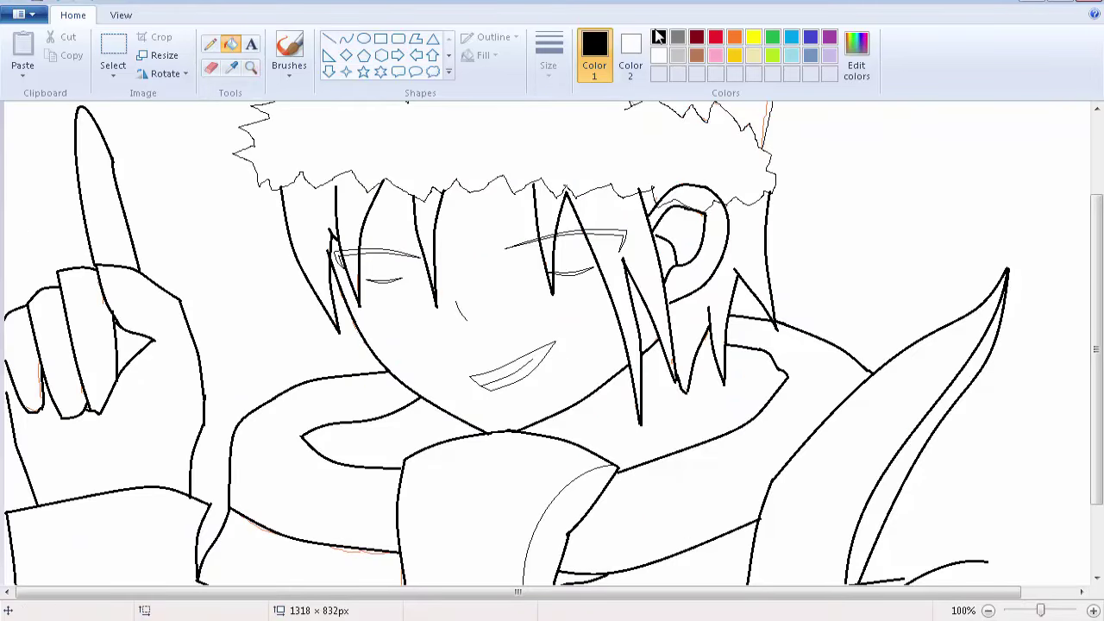
- Fill the left eye's upper eyelid with black, including the parts crossed by hair strands
{"action": "scroll", "coordinate": [625, 252], "scroll_direction": "up", "scroll_amount": 1}
{"action": "left_click_drag", "start_coordinate": [495, 592], "coordinate": [613, 593]}
{"action": "scroll", "coordinate": [591, 509], "scroll_direction": "up", "scroll_amount": 1}
{"action": "scroll", "coordinate": [592, 506], "scroll_direction": "down", "scroll_amount": 2}
{"action": "left_click", "coordinate": [713, 373]}
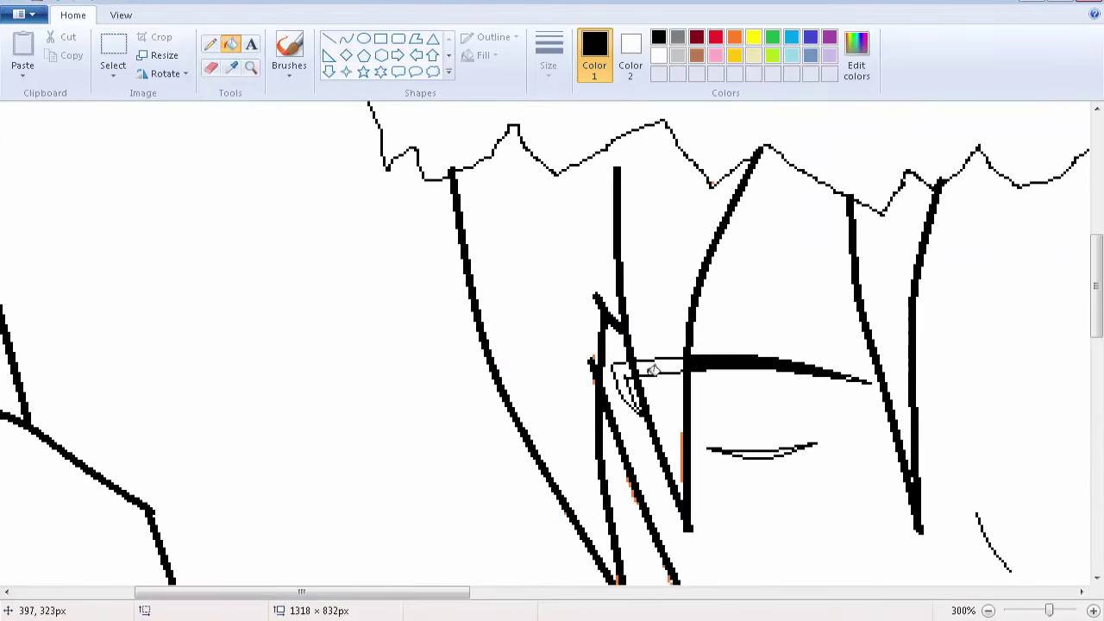
{"action": "left_click", "coordinate": [623, 378]}
{"action": "left_click", "coordinate": [660, 365]}
- Fill the right eye's upper eyelid with black, undoing the fill that spills over the face
{"action": "left_click_drag", "start_coordinate": [466, 593], "coordinate": [694, 593]}
{"action": "left_click", "coordinate": [720, 315]}
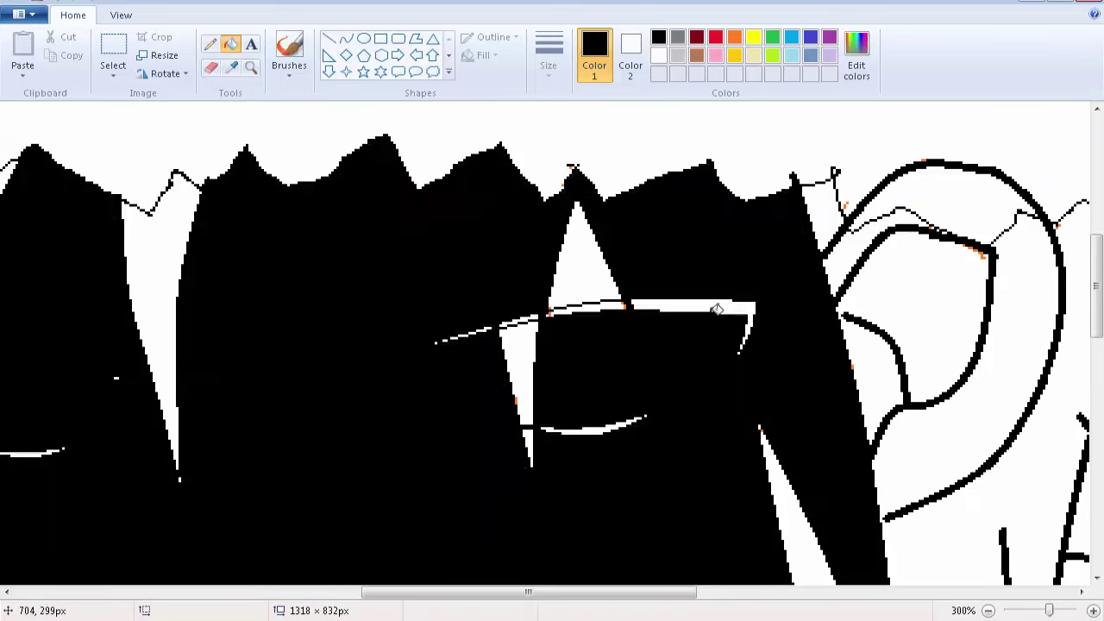
{"action": "key", "text": "ctrl+z"}
{"action": "left_click", "coordinate": [727, 308]}
{"action": "left_click", "coordinate": [604, 304]}
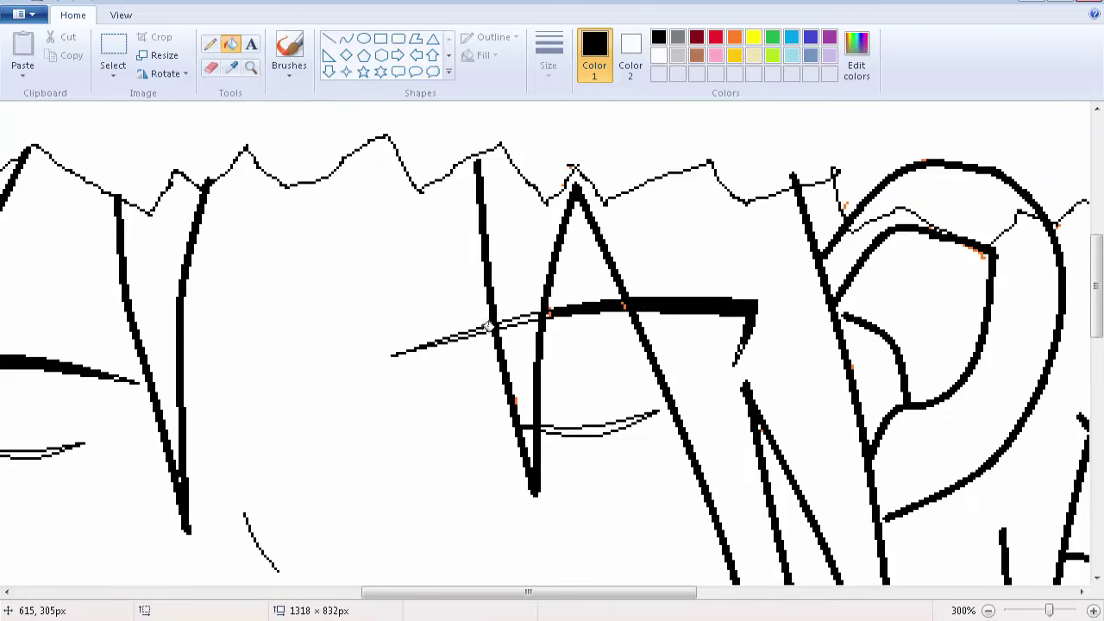
- Fill both lower eyelids with black and darken the inner tip of the right upper eyelid with the Pencil
{"action": "left_click", "coordinate": [593, 430]}
{"action": "left_click", "coordinate": [543, 579]}
{"action": "key", "text": "ctrl+z"}
{"action": "left_click_drag", "start_coordinate": [536, 593], "coordinate": [423, 593]}
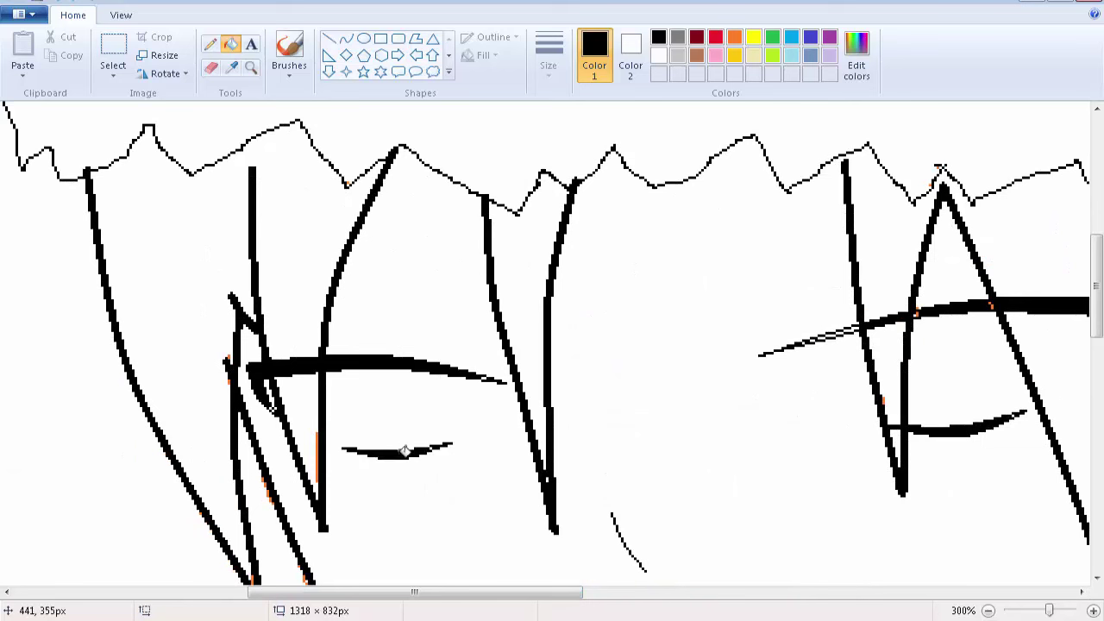
{"action": "left_click", "coordinate": [210, 44]}
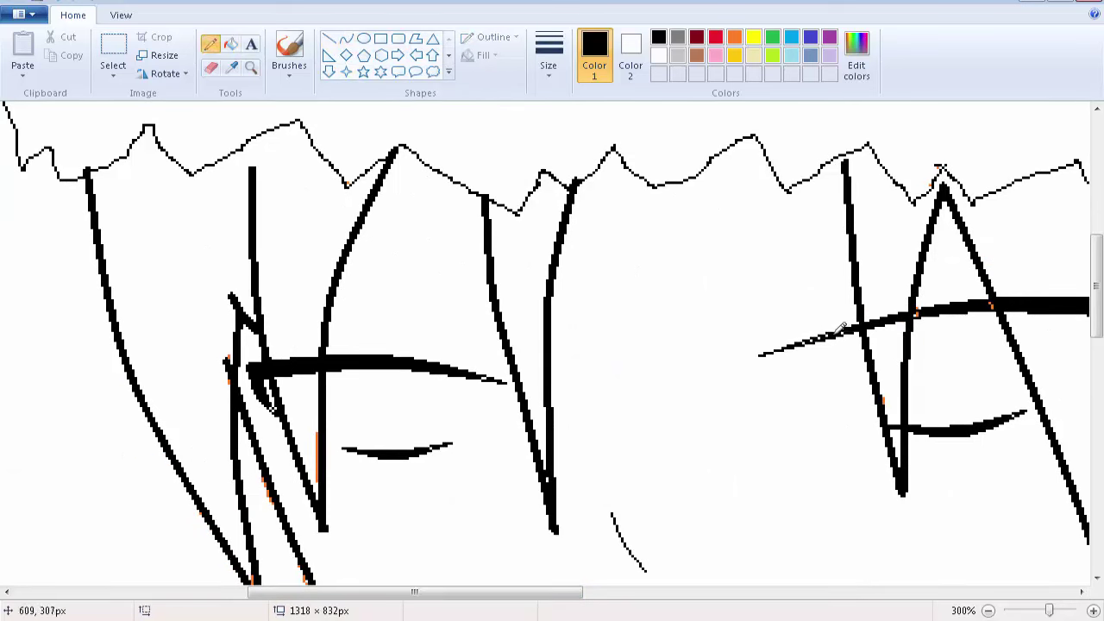
- Draw the left eye's iris as a black ellipse with the second-thinnest outline, fitted between the upper and lower eyelids
{"action": "left_click", "coordinate": [364, 38]}
{"action": "left_click", "coordinate": [549, 56]}
{"action": "left_click", "coordinate": [549, 147]}
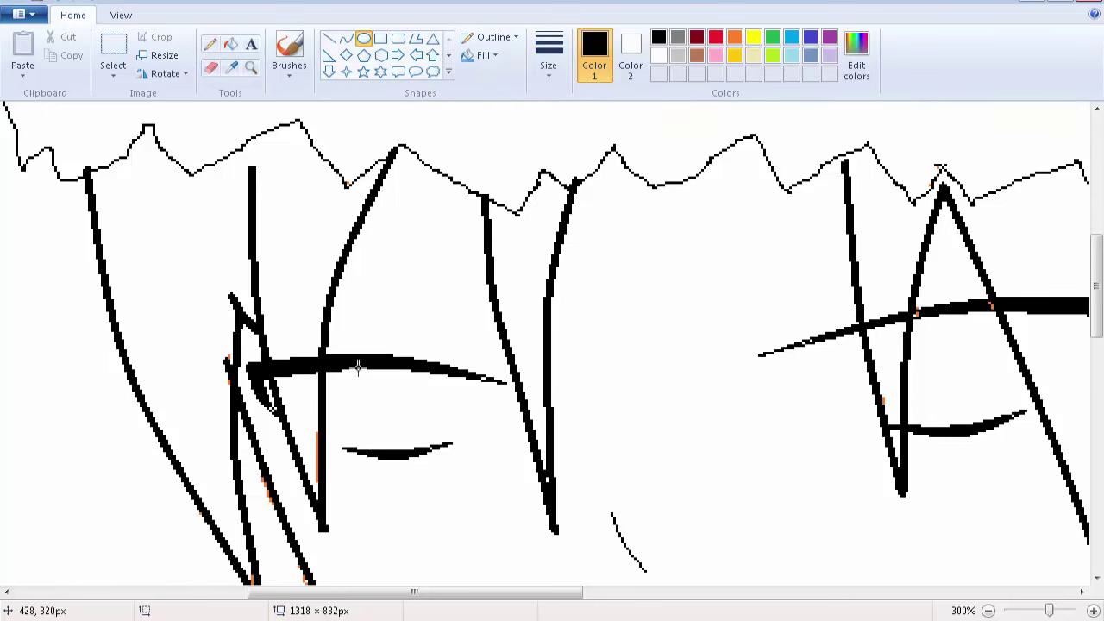
{"action": "mouse_move", "coordinate": [348, 368]}
{"action": "left_mouse_down"}
{"action": "mouse_move", "coordinate": [437, 446]}
{"action": "mouse_move", "coordinate": [429, 453]}
{"action": "left_mouse_up"}
{"action": "left_click_drag", "start_coordinate": [430, 365], "coordinate": [436, 358]}
- Draw the right eye's iris as a larger black ellipse and adjust it to fit between the eyelids
{"action": "left_click_drag", "start_coordinate": [905, 310], "coordinate": [998, 430]}
{"action": "mouse_move", "coordinate": [999, 313]}
{"action": "left_mouse_down"}
{"action": "mouse_move", "coordinate": [993, 305]}
{"action": "mouse_move", "coordinate": [1007, 307]}
{"action": "left_mouse_up"}
{"action": "scroll", "coordinate": [677, 416], "scroll_direction": "down", "scroll_amount": 1}
{"action": "left_click_drag", "start_coordinate": [672, 242], "coordinate": [693, 228]}
{"action": "left_click", "coordinate": [627, 391]}
- Draw a small solid black pupil in the middle of each iris using the thickest ellipse outline
{"action": "left_click", "coordinate": [548, 65]}
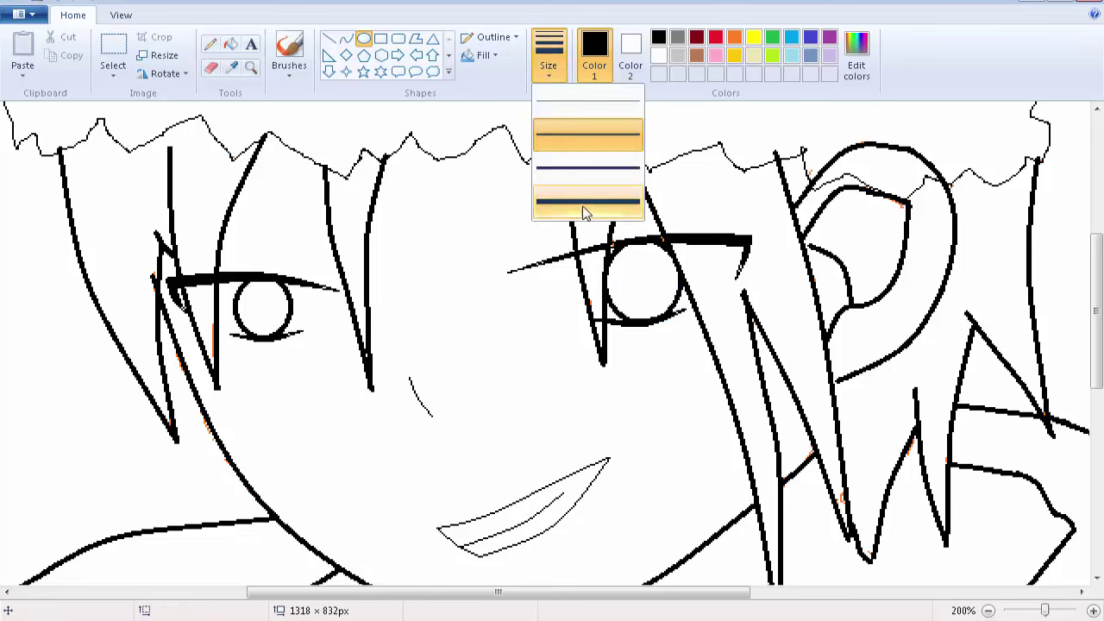
{"action": "left_click", "coordinate": [584, 209]}
{"action": "left_click_drag", "start_coordinate": [633, 270], "coordinate": [638, 278]}
{"action": "left_click_drag", "start_coordinate": [266, 295], "coordinate": [259, 312]}
- Switch to the Profile-Tryhard picture in Paint, sample the red of the character's eye and open its colour values
{"action": "scroll", "coordinate": [592, 407], "scroll_direction": "down", "scroll_amount": 1}
{"action": "scroll", "coordinate": [593, 406], "scroll_direction": "up", "scroll_amount": 1}
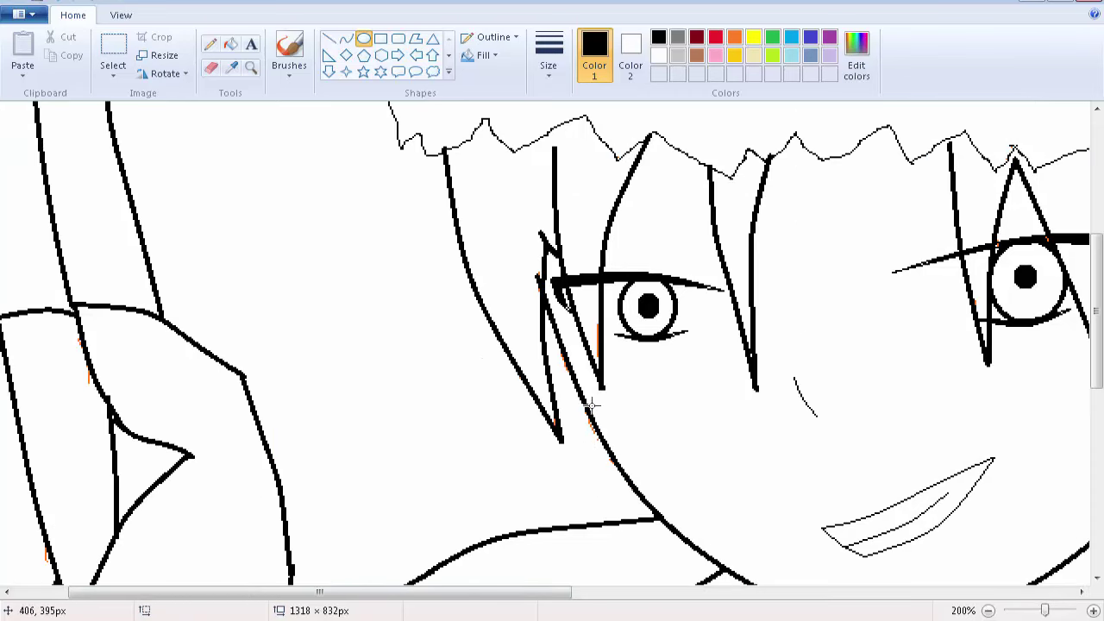
{"action": "left_click_drag", "start_coordinate": [397, 592], "coordinate": [717, 594]}
{"action": "scroll", "coordinate": [688, 553], "scroll_direction": "up", "scroll_amount": 1}
{"action": "left_click", "coordinate": [184, 620]}
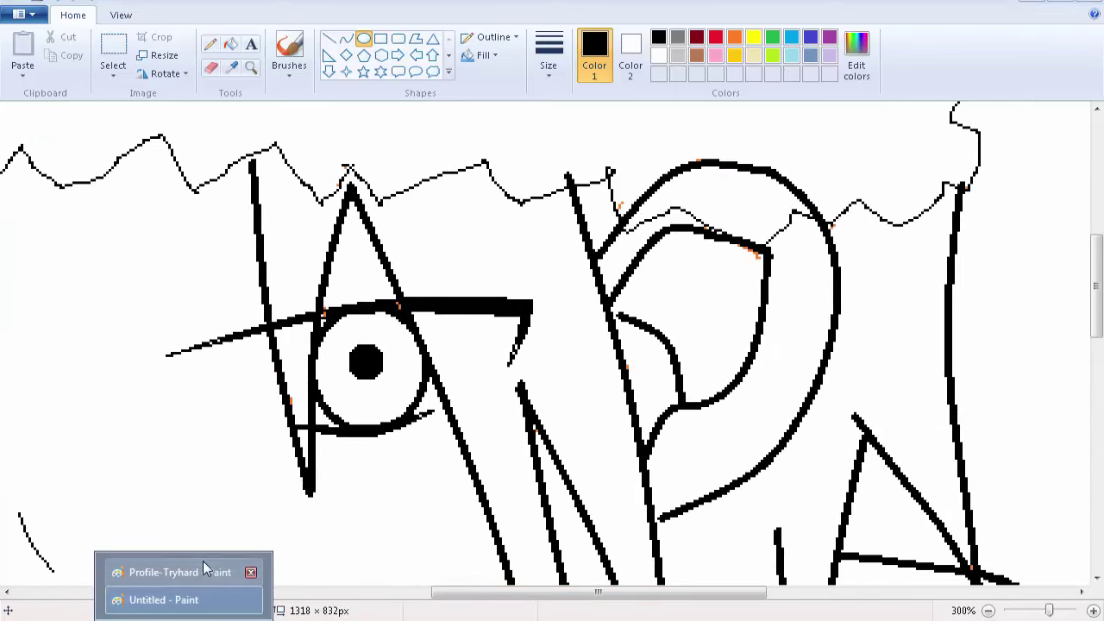
{"action": "left_click", "coordinate": [207, 570]}
{"action": "scroll", "coordinate": [334, 333], "scroll_direction": "up", "scroll_amount": 1}
{"action": "scroll", "coordinate": [334, 333], "scroll_direction": "down", "scroll_amount": 2}
{"action": "left_click", "coordinate": [230, 67]}
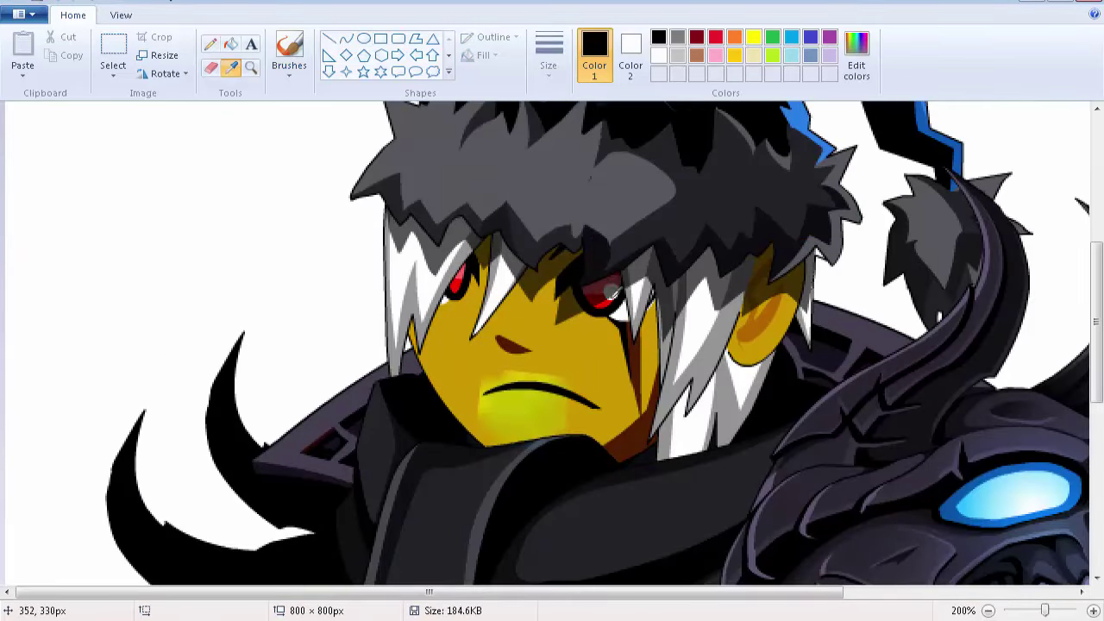
{"action": "left_click", "coordinate": [609, 295]}
{"action": "left_click", "coordinate": [857, 56]}
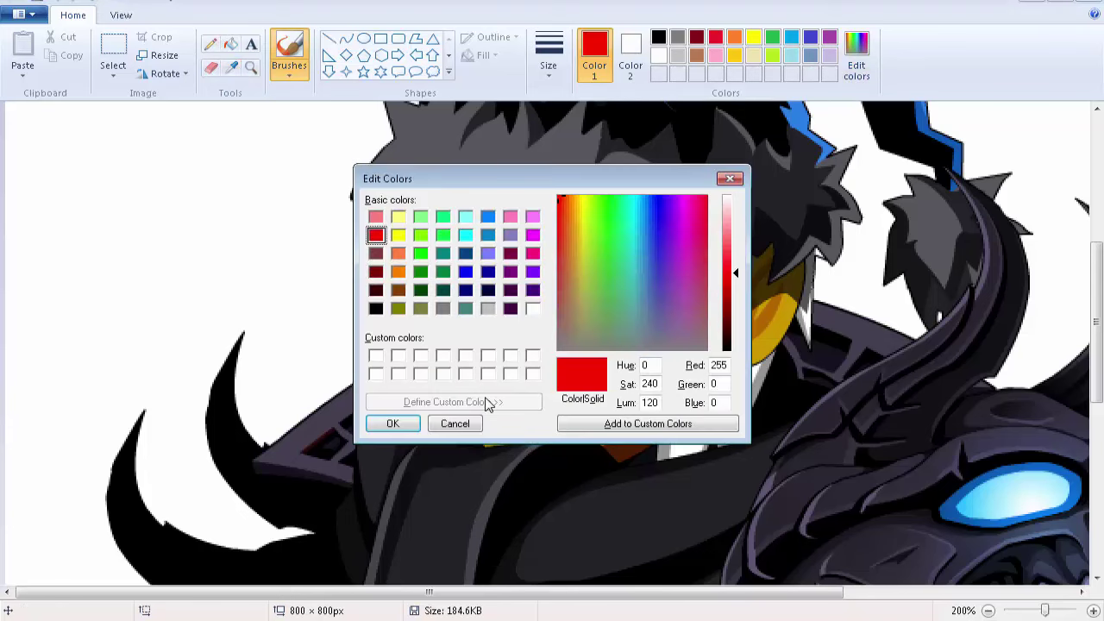
- Return to the untitled drawing and define a custom red with hue 0, saturation 240 and luminance 120
{"action": "key", "text": "alt+Tab"}
{"action": "left_click", "coordinate": [858, 56]}
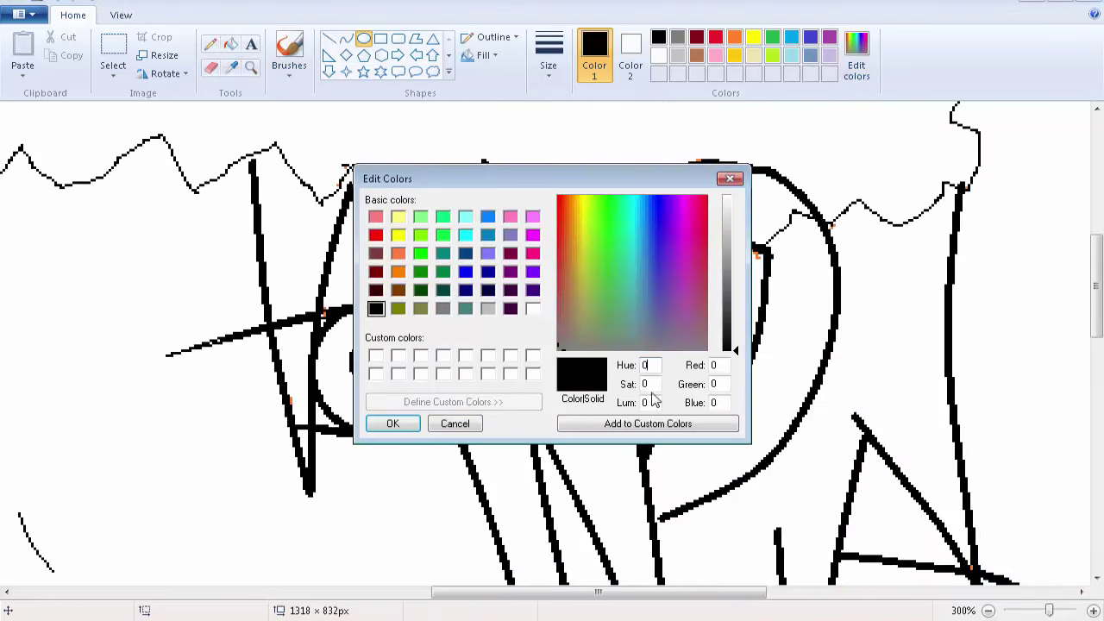
{"action": "left_click", "coordinate": [634, 386]}
{"action": "type", "text": "240120"}
{"action": "left_click", "coordinate": [401, 421]}
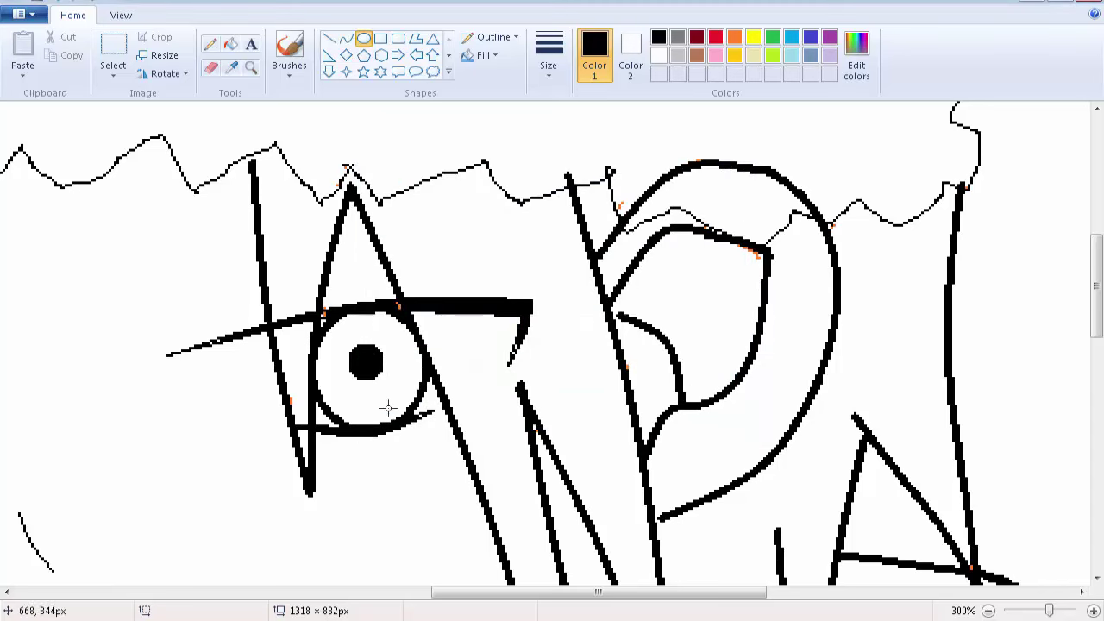
- Fill both irises with the custom red and dismiss the colour settings left open in the Profile-Tryhard picture
{"action": "left_click", "coordinate": [231, 45]}
{"action": "left_click", "coordinate": [387, 395]}
{"action": "left_click_drag", "start_coordinate": [515, 592], "coordinate": [347, 592]}
{"action": "left_click", "coordinate": [330, 425]}
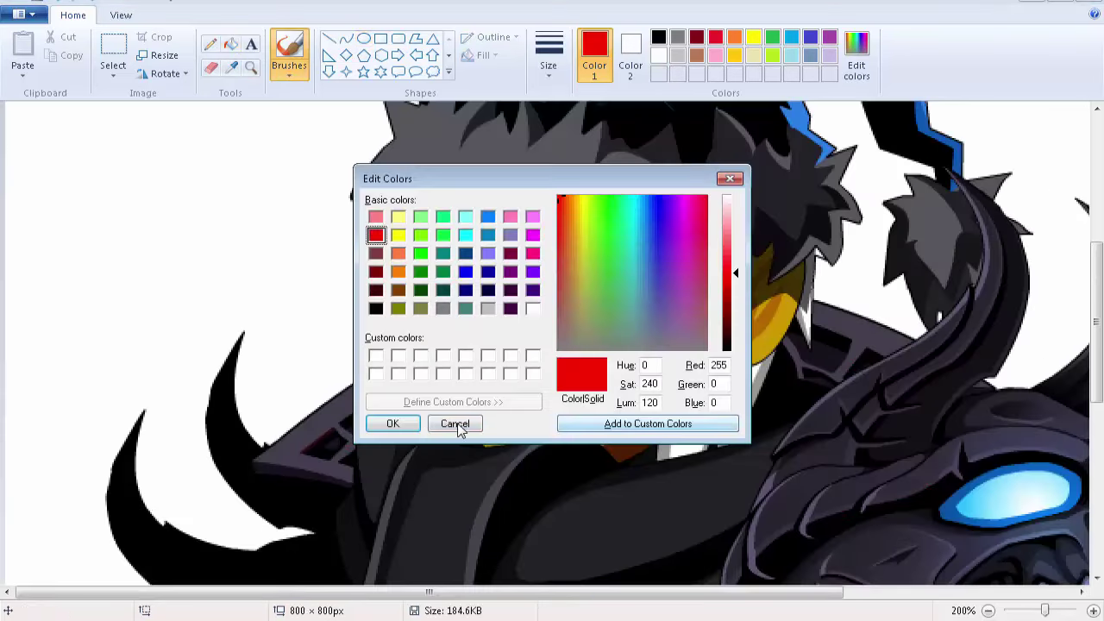
{"action": "left_click", "coordinate": [457, 423]}
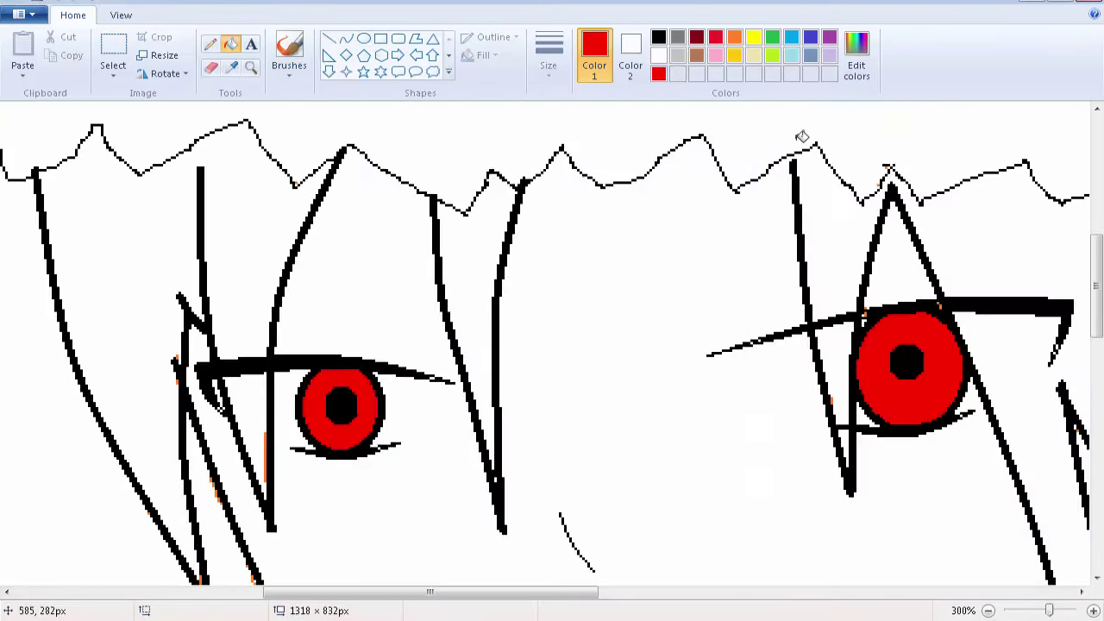
- Define a slightly lighter custom red by changing the luminance and refill both irises with it
{"action": "left_click", "coordinate": [857, 56]}
{"action": "left_click", "coordinate": [729, 261]}
{"action": "left_click", "coordinate": [394, 423]}
{"action": "left_click", "coordinate": [371, 420]}
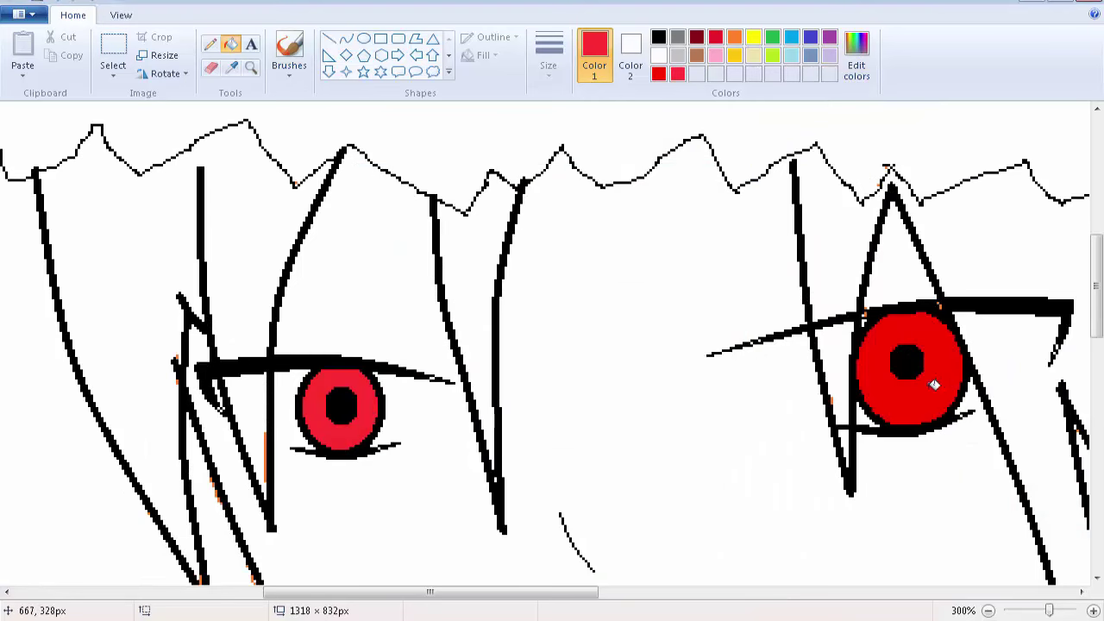
{"action": "left_click", "coordinate": [931, 387]}
- Draw a small white oval highlight over the lower right part of each iris
{"action": "scroll", "coordinate": [931, 387], "scroll_direction": "down", "scroll_amount": 2}
{"action": "scroll", "coordinate": [931, 385], "scroll_direction": "up", "scroll_amount": 1}
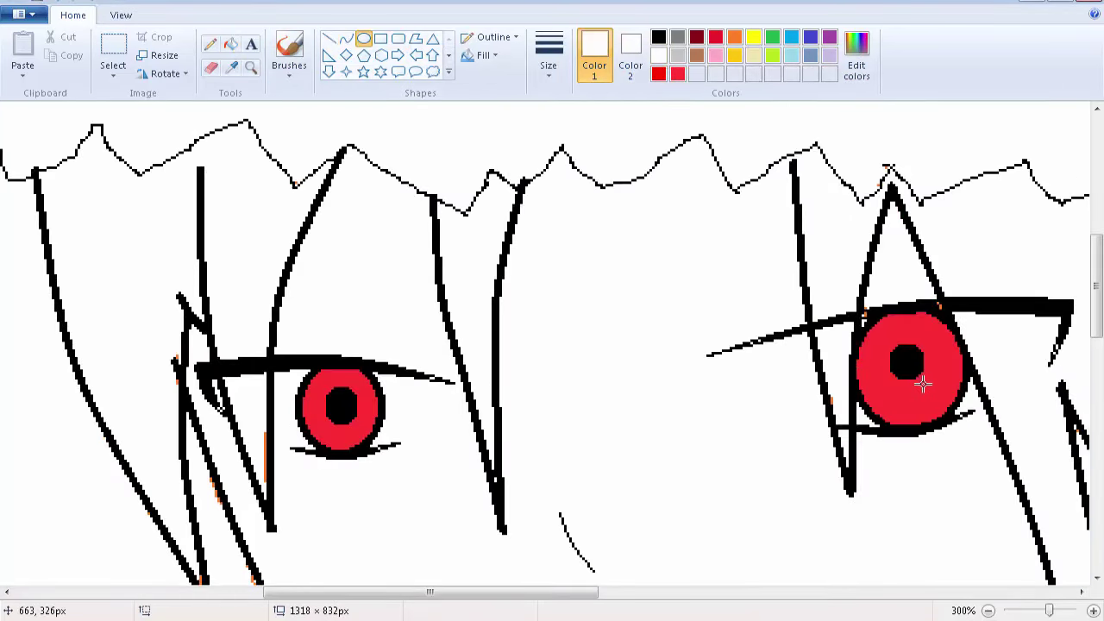
{"action": "left_click_drag", "start_coordinate": [923, 383], "coordinate": [956, 394]}
{"action": "left_click_drag", "start_coordinate": [350, 419], "coordinate": [368, 426]}
- Draw thin black crease curves above the upper eyelids, about 52 × 15 px over the right eye and 46 × 11 px over the left
{"action": "scroll", "coordinate": [437, 471], "scroll_direction": "down", "scroll_amount": 1}
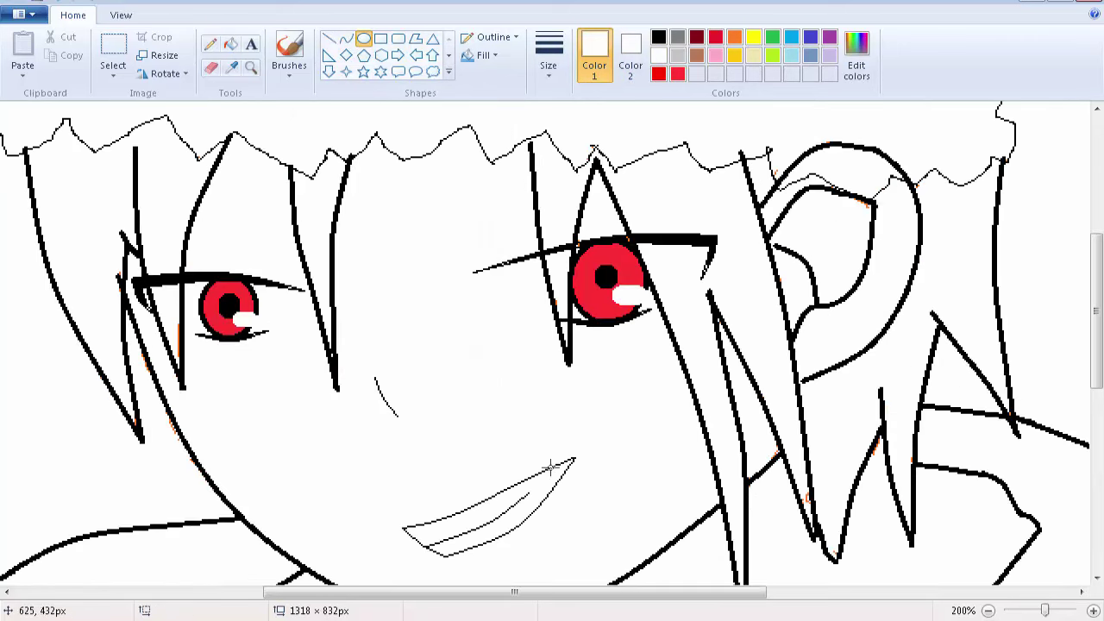
{"action": "left_click", "coordinate": [346, 38]}
{"action": "left_click", "coordinate": [658, 37]}
{"action": "left_click", "coordinate": [549, 65]}
{"action": "left_click", "coordinate": [570, 110]}
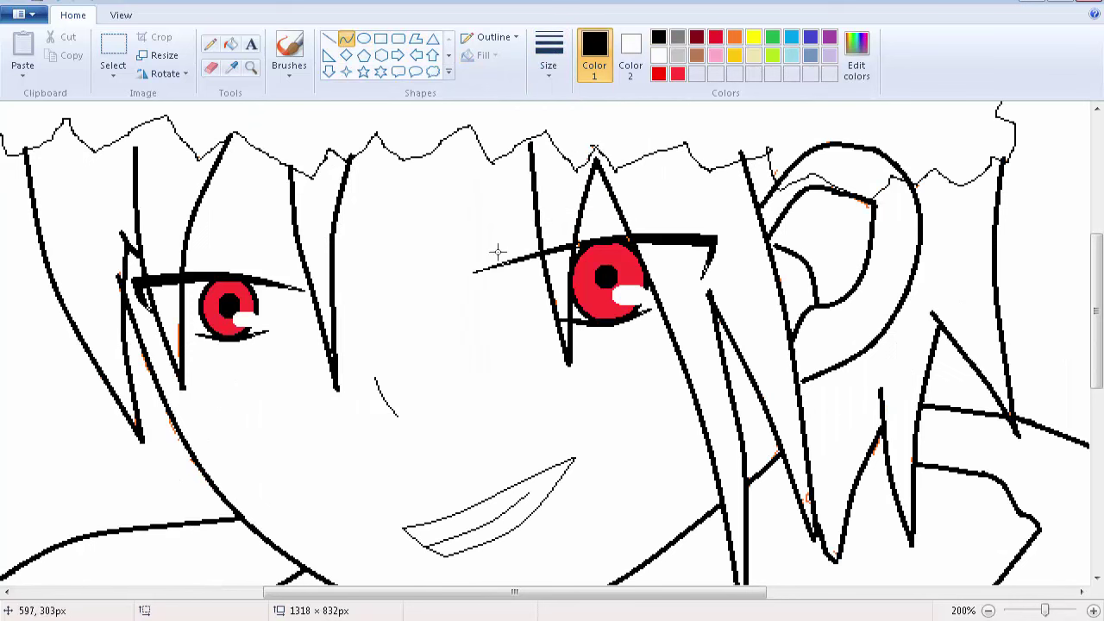
{"action": "left_click_drag", "start_coordinate": [492, 255], "coordinate": [578, 231]}
{"action": "double_click", "coordinate": [536, 243]}
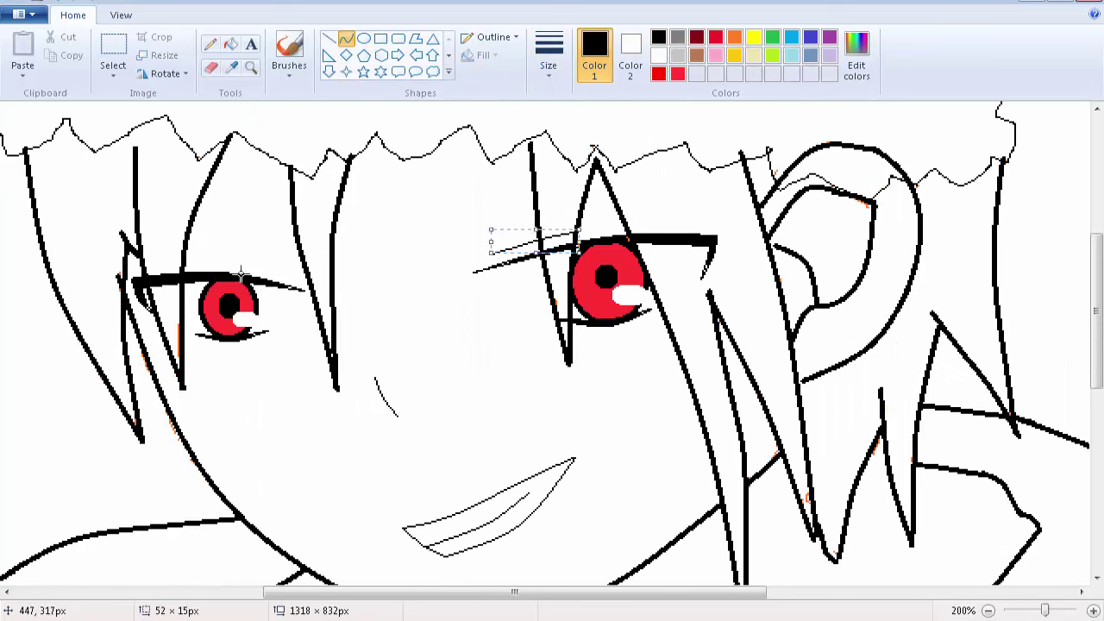
{"action": "mouse_move", "coordinate": [224, 260]}
{"action": "left_mouse_down"}
{"action": "mouse_move", "coordinate": [268, 259]}
{"action": "mouse_move", "coordinate": [296, 274]}
{"action": "mouse_move", "coordinate": [268, 273]}
{"action": "left_mouse_up"}
{"action": "key", "text": "ctrl+z"}
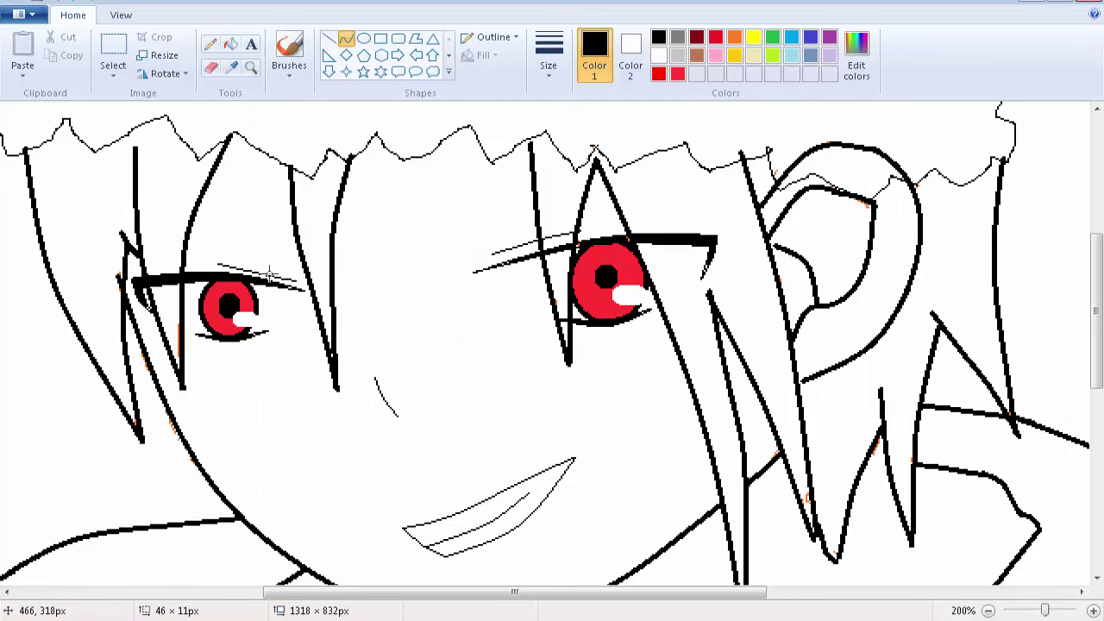
- Draw the upper edge of the right eyebrow as a thin, slightly arched curve about 128 × 29 px above the eyelid crease
{"action": "left_click", "coordinate": [549, 64]}
{"action": "left_click", "coordinate": [557, 108]}
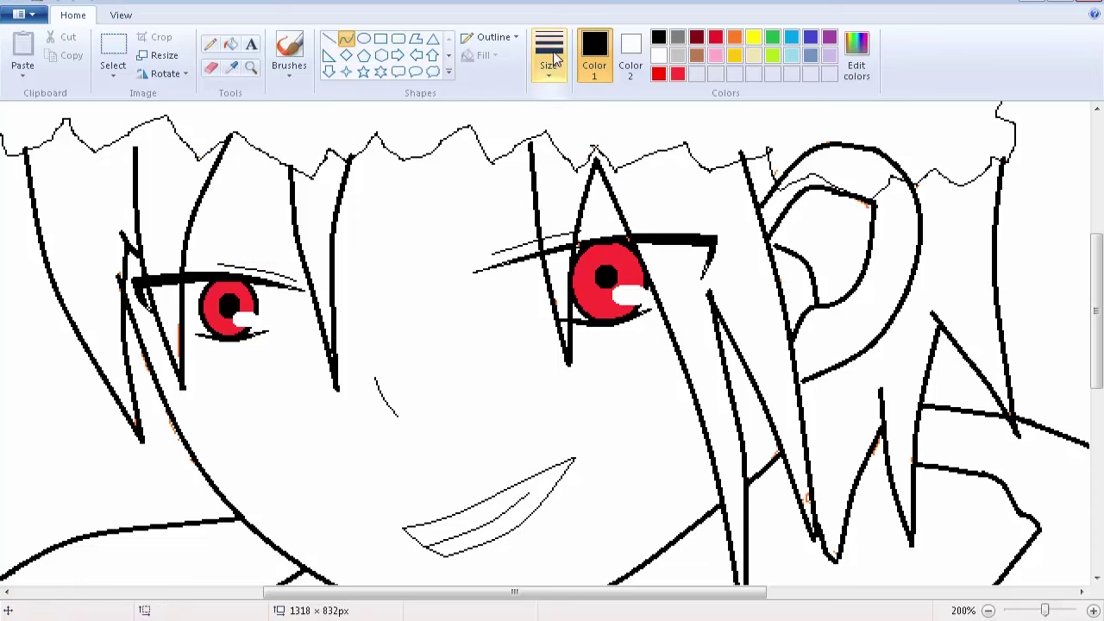
{"action": "left_click_drag", "start_coordinate": [481, 230], "coordinate": [702, 180]}
{"action": "left_click_drag", "start_coordinate": [602, 198], "coordinate": [602, 191]}
{"action": "scroll", "coordinate": [611, 215], "scroll_direction": "down", "scroll_amount": 1}
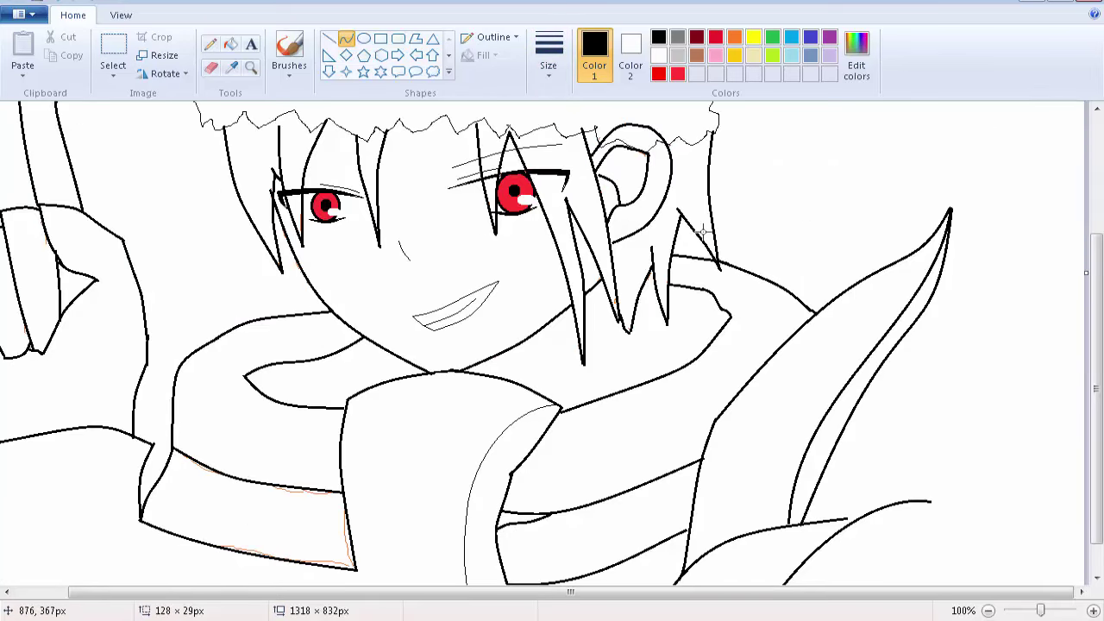
- Draw the lower edge of the right eyebrow as a thin, slightly arched curve about 128 × 30 px joining both ends of the upper edge
{"action": "scroll", "coordinate": [895, 199], "scroll_direction": "up", "scroll_amount": 1}
{"action": "left_click_drag", "start_coordinate": [535, 593], "coordinate": [730, 593]}
{"action": "scroll", "coordinate": [727, 365], "scroll_direction": "up", "scroll_amount": 1}
{"action": "scroll", "coordinate": [723, 371], "scroll_direction": "up", "scroll_amount": 1}
{"action": "scroll", "coordinate": [674, 448], "scroll_direction": "down", "scroll_amount": 1}
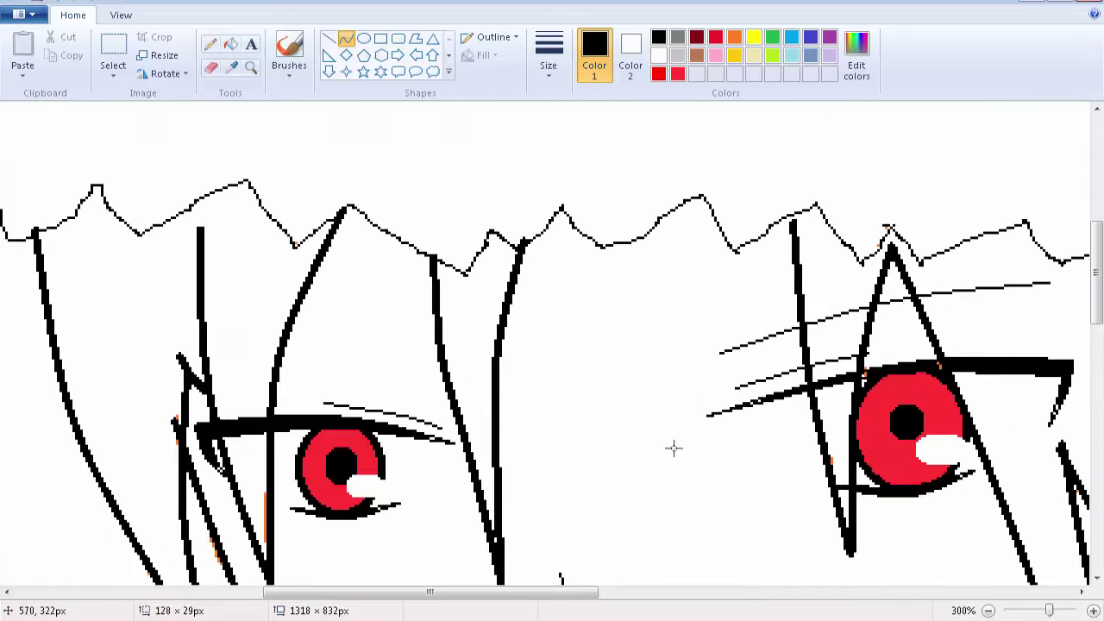
{"action": "left_click", "coordinate": [933, 290]}
{"action": "mouse_move", "coordinate": [1050, 283]}
{"action": "left_mouse_down"}
{"action": "mouse_move", "coordinate": [781, 357]}
{"action": "mouse_move", "coordinate": [723, 357]}
{"action": "left_mouse_up"}
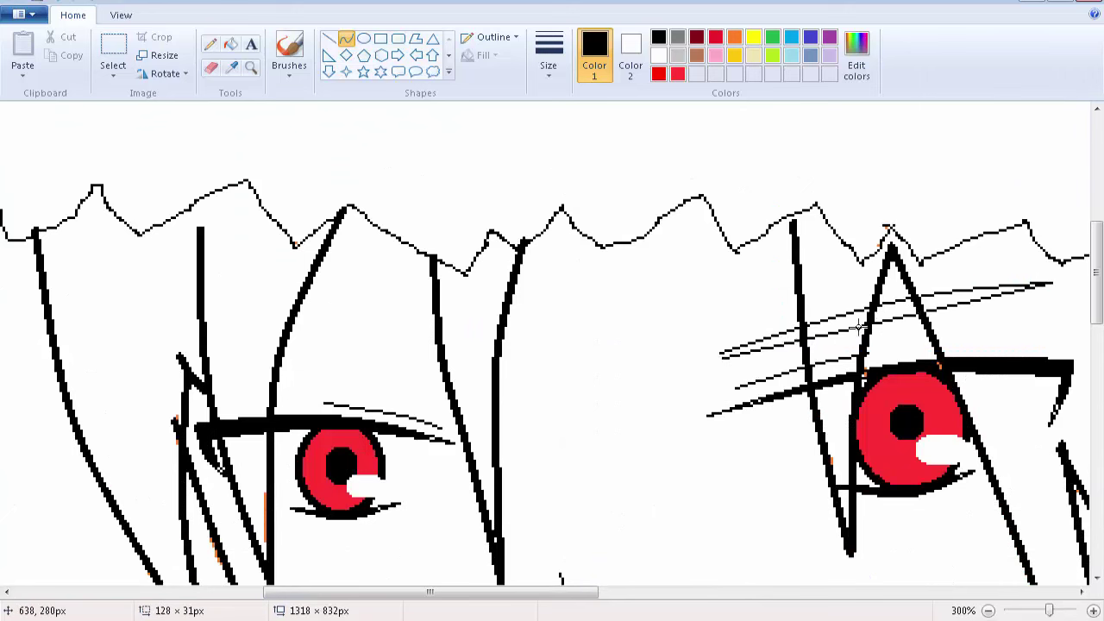
{"action": "left_click_drag", "start_coordinate": [858, 327], "coordinate": [849, 320]}
{"action": "key", "text": "ctrl+z"}
{"action": "left_click_drag", "start_coordinate": [721, 352], "coordinate": [1051, 283]}
{"action": "left_click_drag", "start_coordinate": [923, 309], "coordinate": [908, 307]}
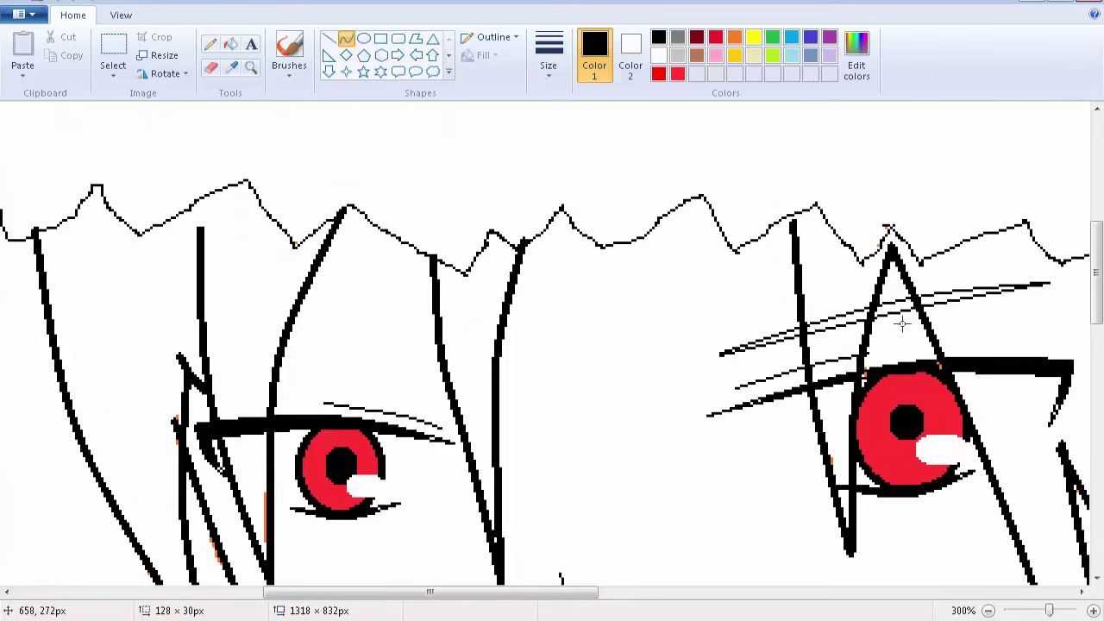
- Outline the left eyebrow with two thin, slightly arched curves about 103 × 24 px that meet at both ends above the eyelid crease
{"action": "scroll", "coordinate": [900, 329], "scroll_direction": "down", "scroll_amount": 1}
{"action": "scroll", "coordinate": [900, 328], "scroll_direction": "up", "scroll_amount": 3}
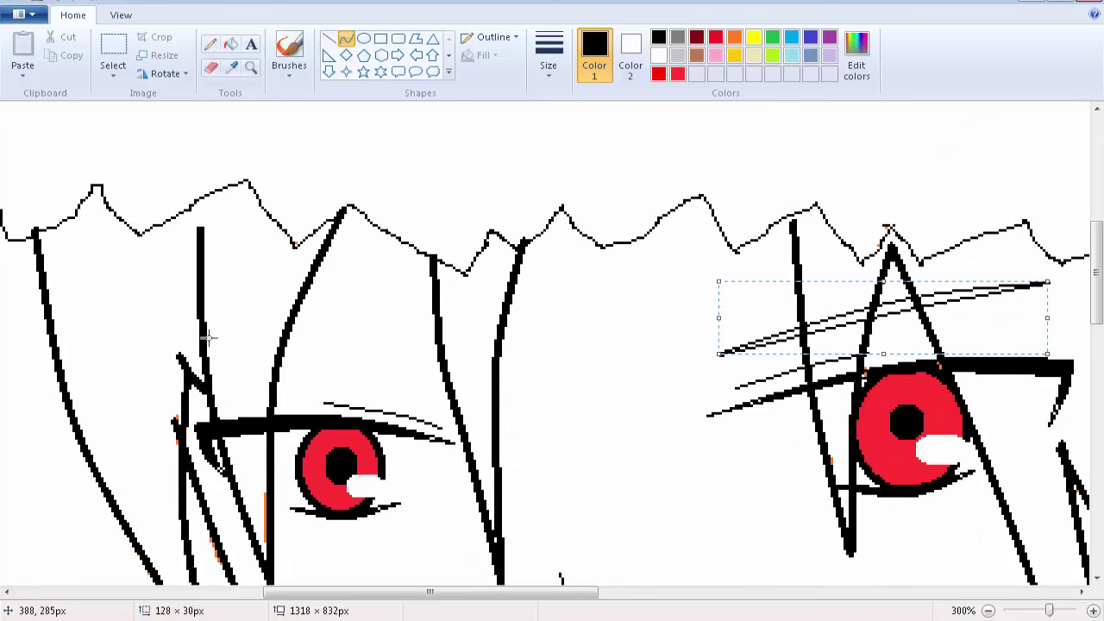
{"action": "left_click_drag", "start_coordinate": [209, 338], "coordinate": [475, 396]}
{"action": "left_click_drag", "start_coordinate": [352, 369], "coordinate": [348, 349]}
{"action": "scroll", "coordinate": [374, 360], "scroll_direction": "down", "scroll_amount": 1}
{"action": "scroll", "coordinate": [374, 353], "scroll_direction": "up", "scroll_amount": 1}
{"action": "scroll", "coordinate": [372, 342], "scroll_direction": "down", "scroll_amount": 1}
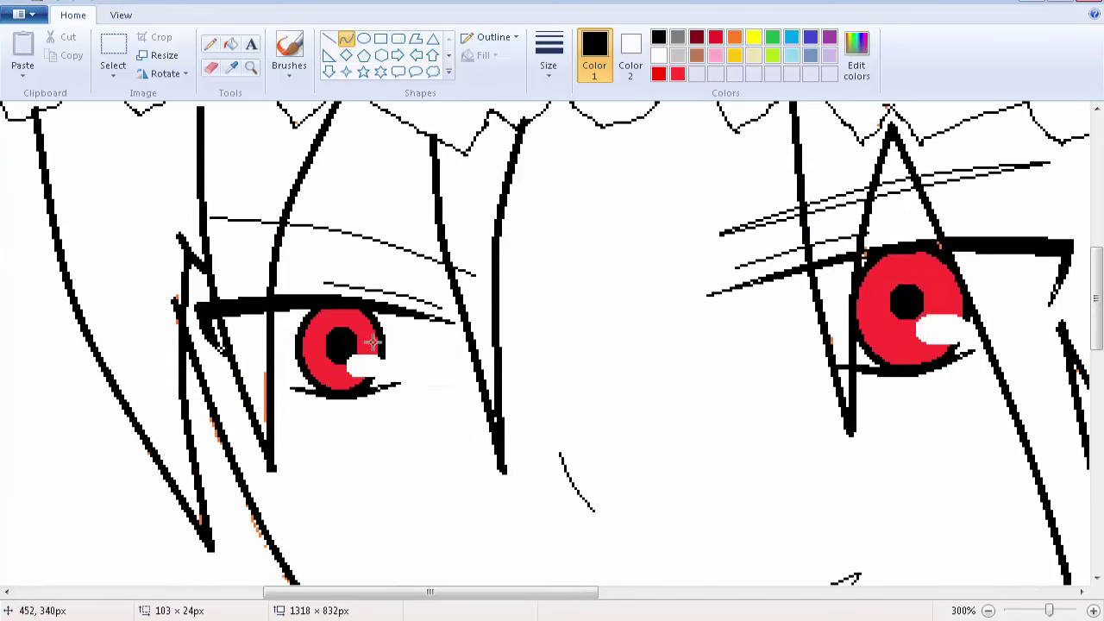
{"action": "left_click_drag", "start_coordinate": [353, 233], "coordinate": [352, 225]}
{"action": "left_click_drag", "start_coordinate": [207, 217], "coordinate": [475, 276]}
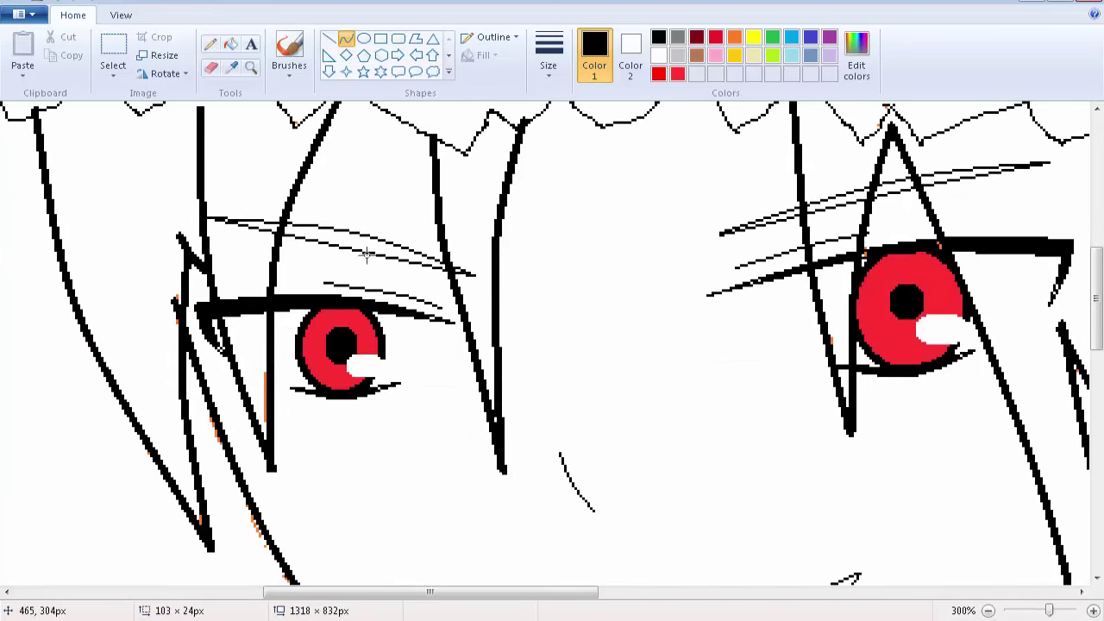
{"action": "left_click_drag", "start_coordinate": [367, 254], "coordinate": [330, 235]}
- Fill all sections of both eyebrow outlines with solid black, including the parts crossed by hair strands
{"action": "left_click", "coordinate": [231, 44]}
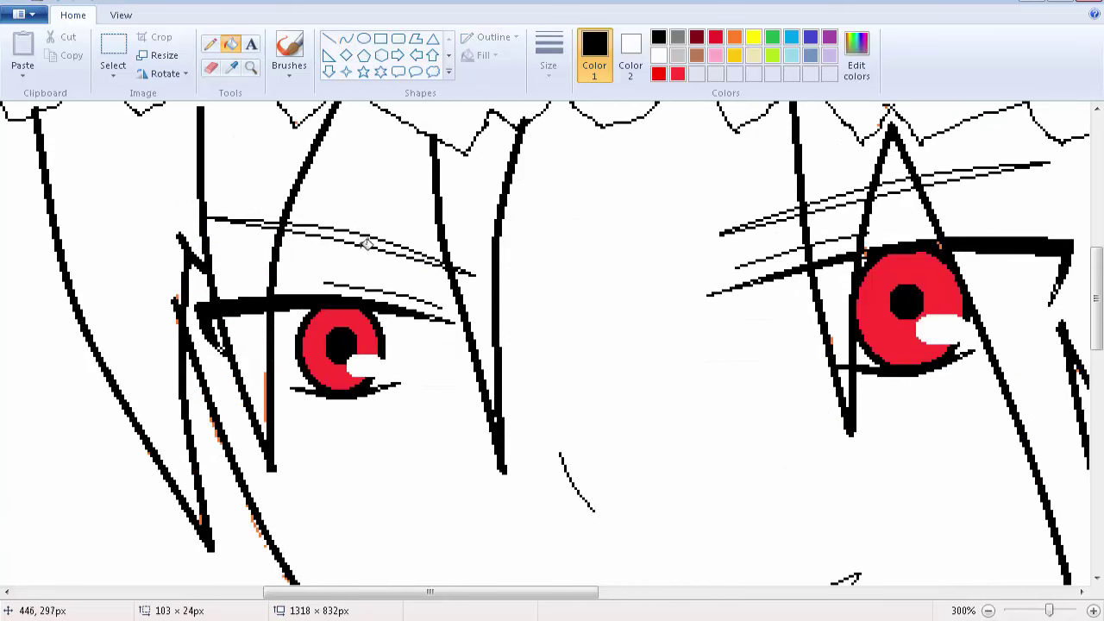
{"action": "left_click", "coordinate": [363, 237]}
{"action": "left_click", "coordinate": [861, 195]}
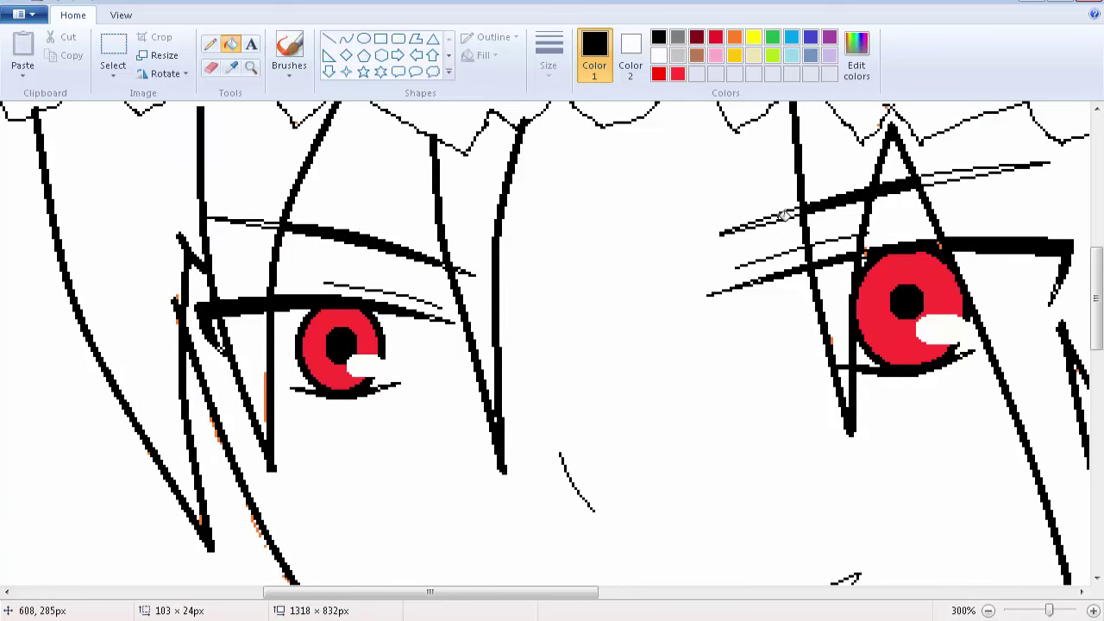
{"action": "left_click", "coordinate": [955, 188]}
{"action": "left_click", "coordinate": [209, 44]}
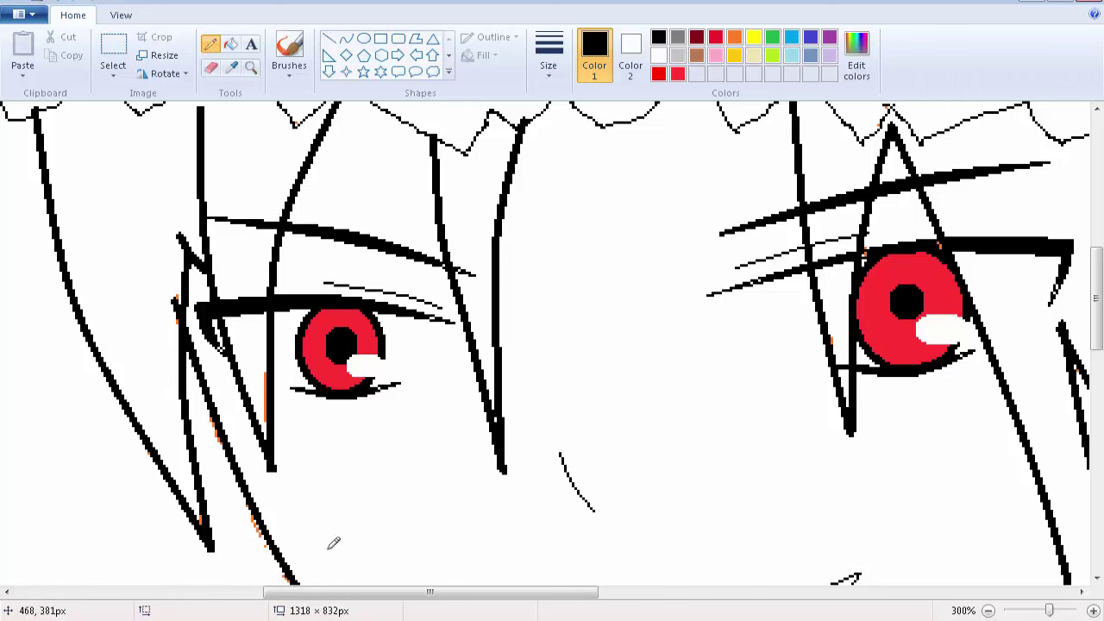
- Handwrite text beginning with "Try" in thin grey pencil strokes in the blank area beside the coloured character's hat
{"action": "left_click", "coordinate": [337, 620]}
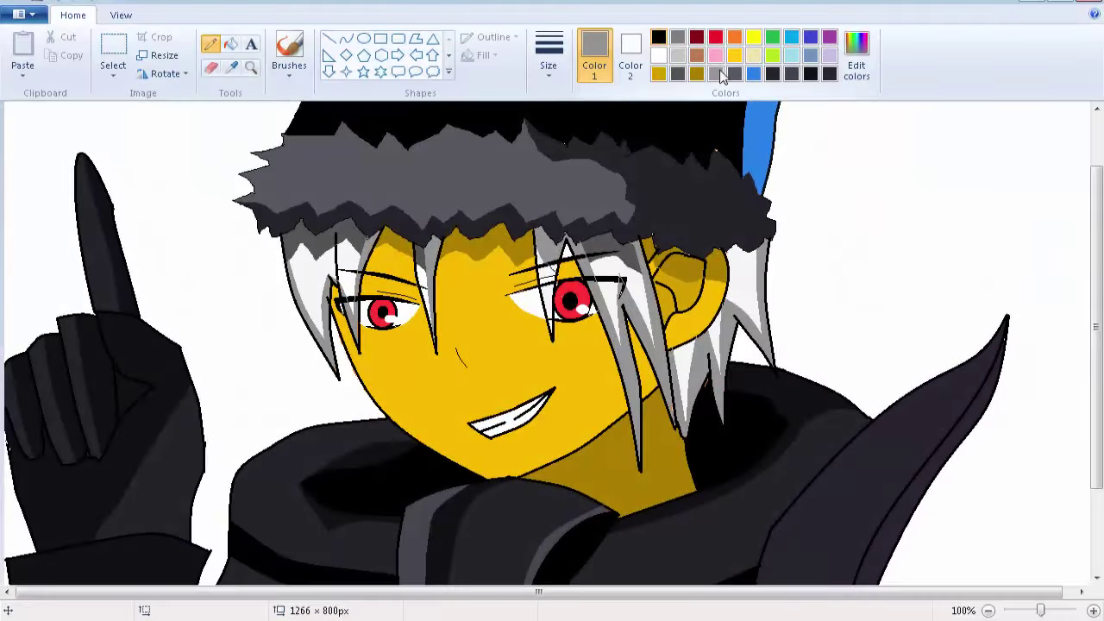
{"action": "left_click_drag", "start_coordinate": [809, 164], "coordinate": [865, 165]}
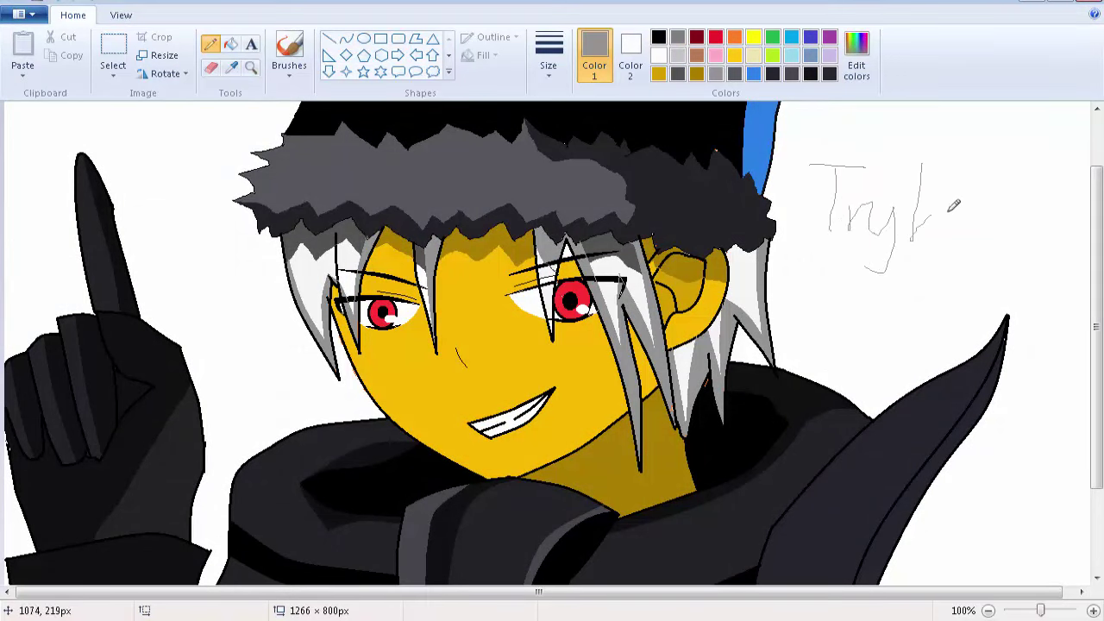